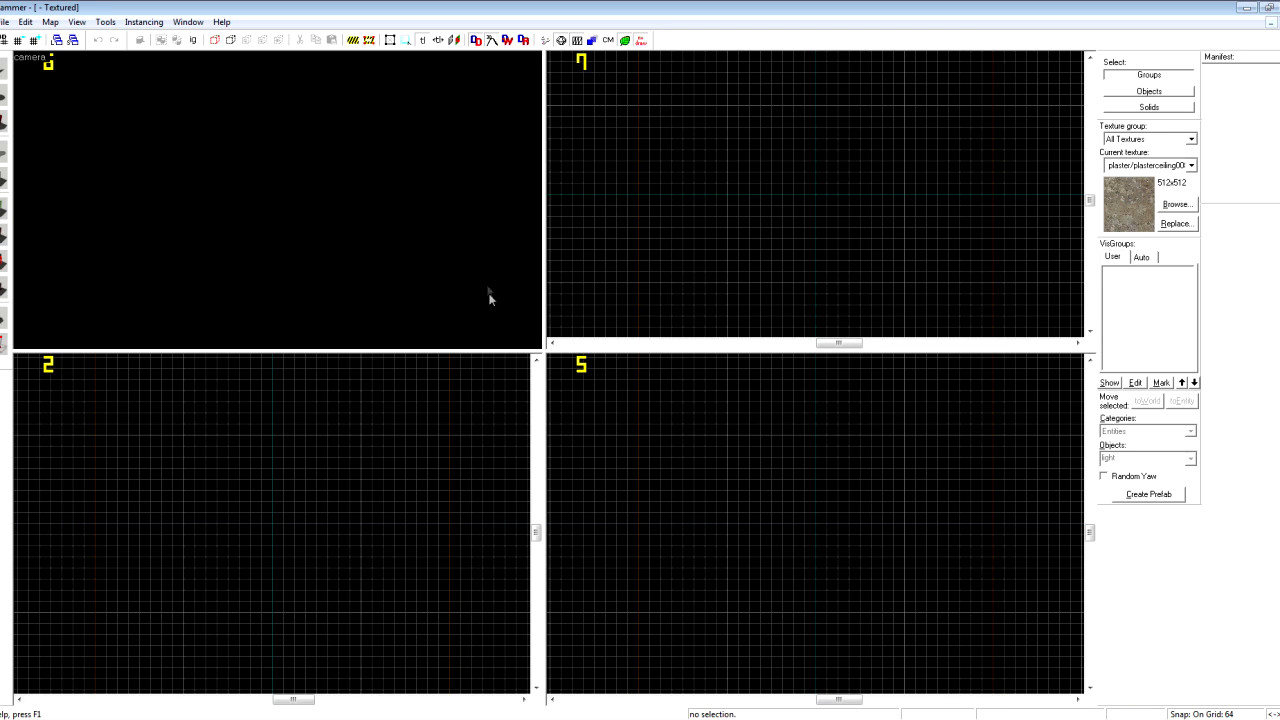
- Set the camera viewport's display mode to 3D Textured
click(32, 57)
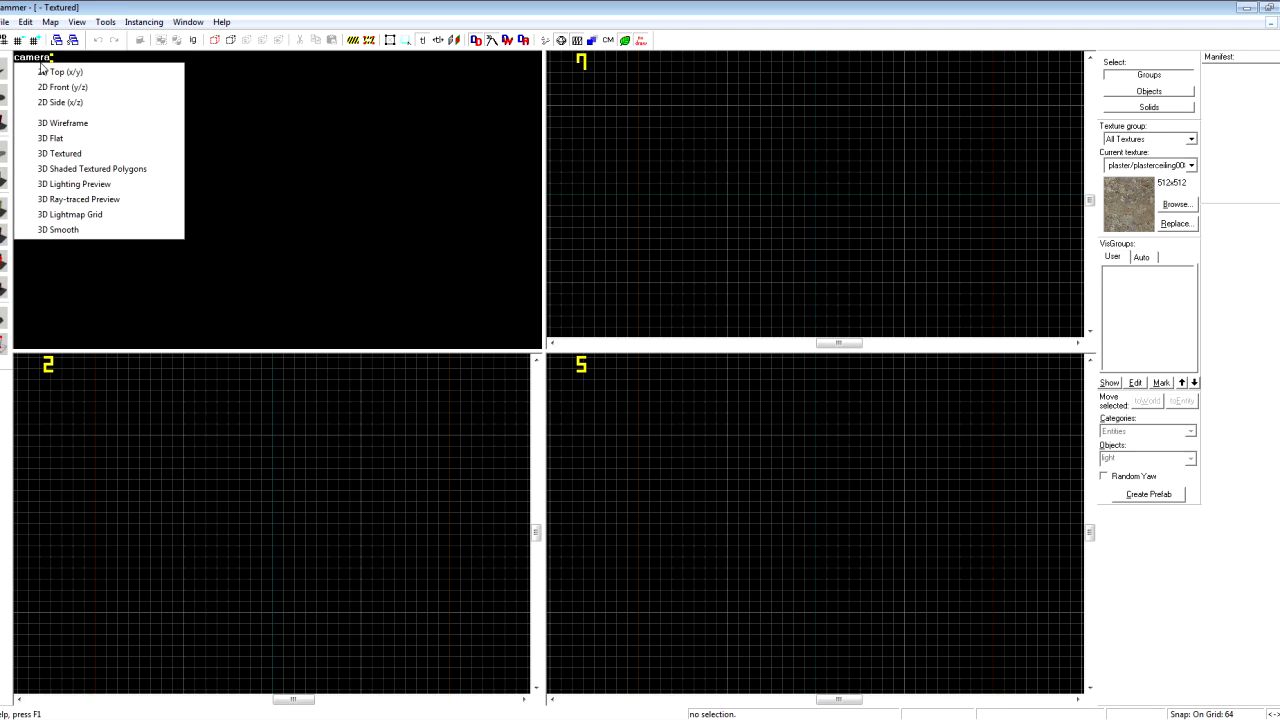
click(69, 155)
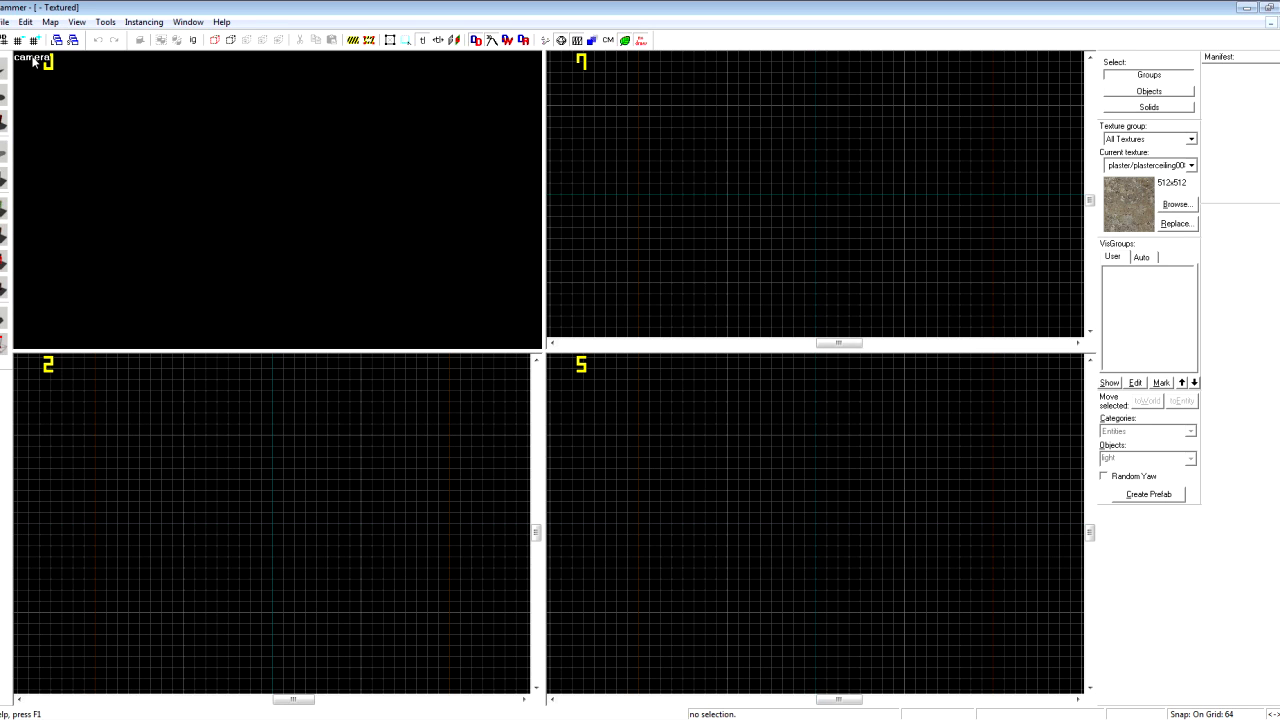
click(35, 57)
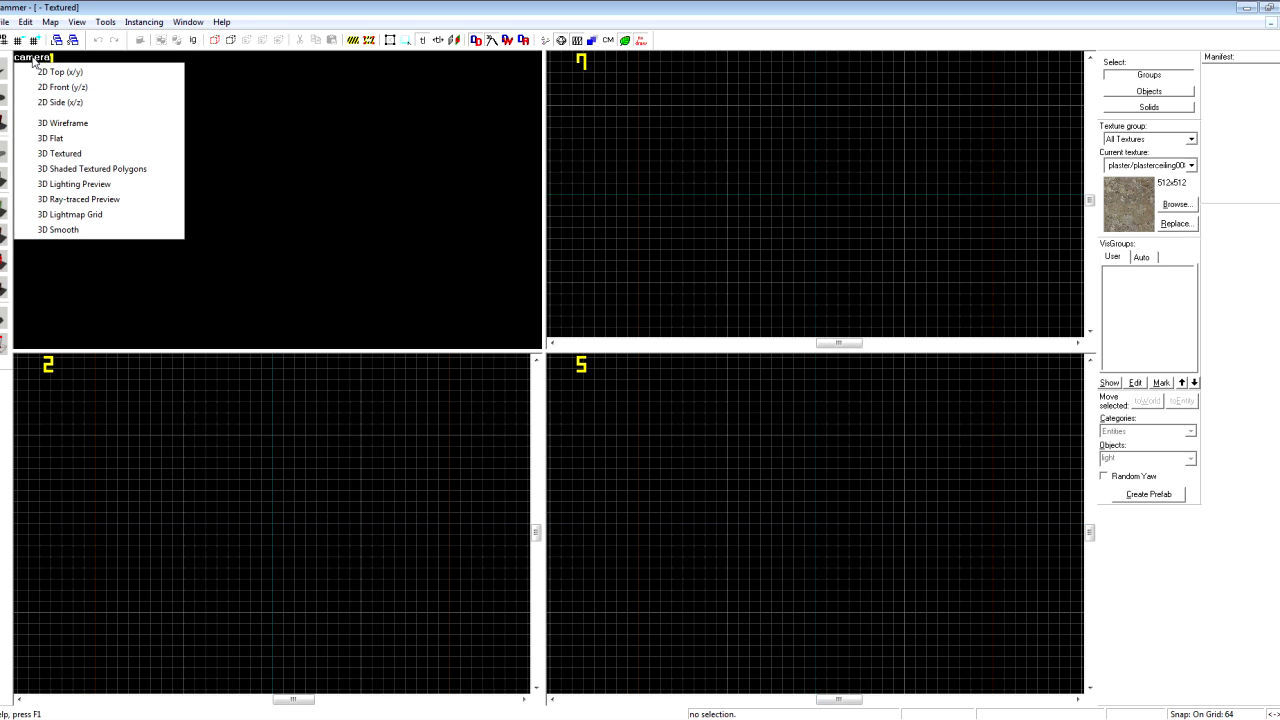
click(106, 154)
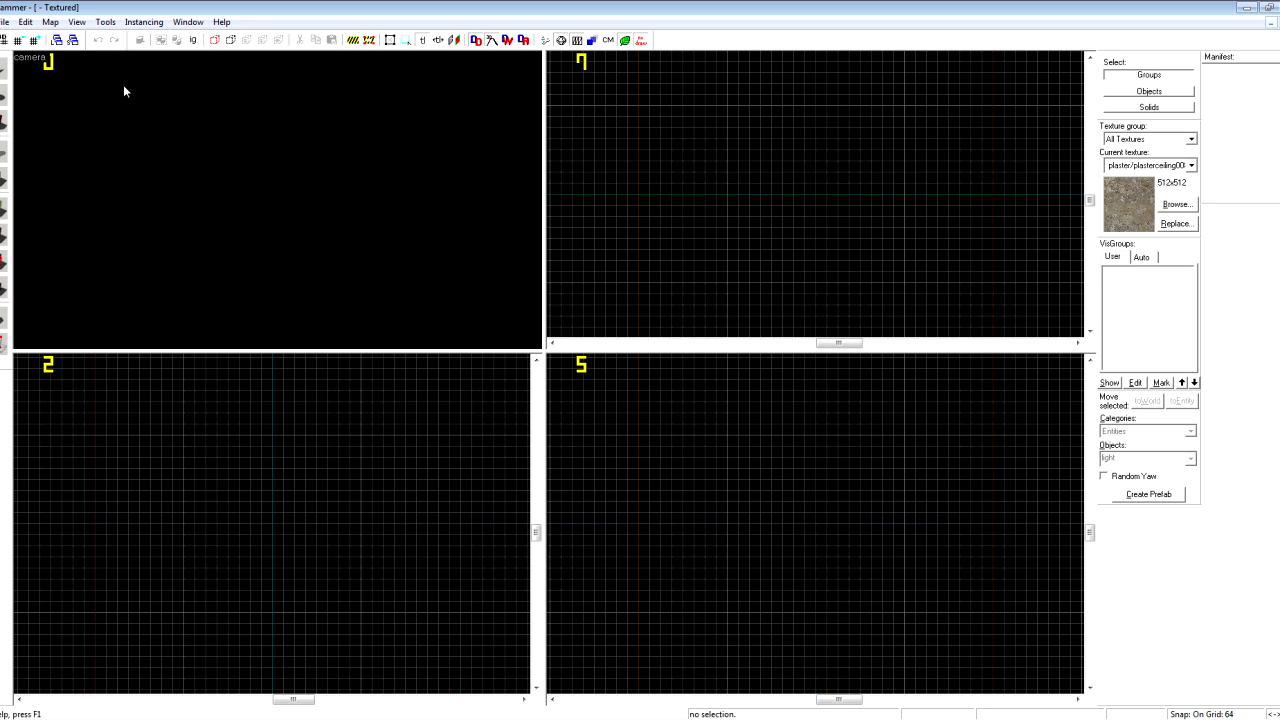
click(33, 57)
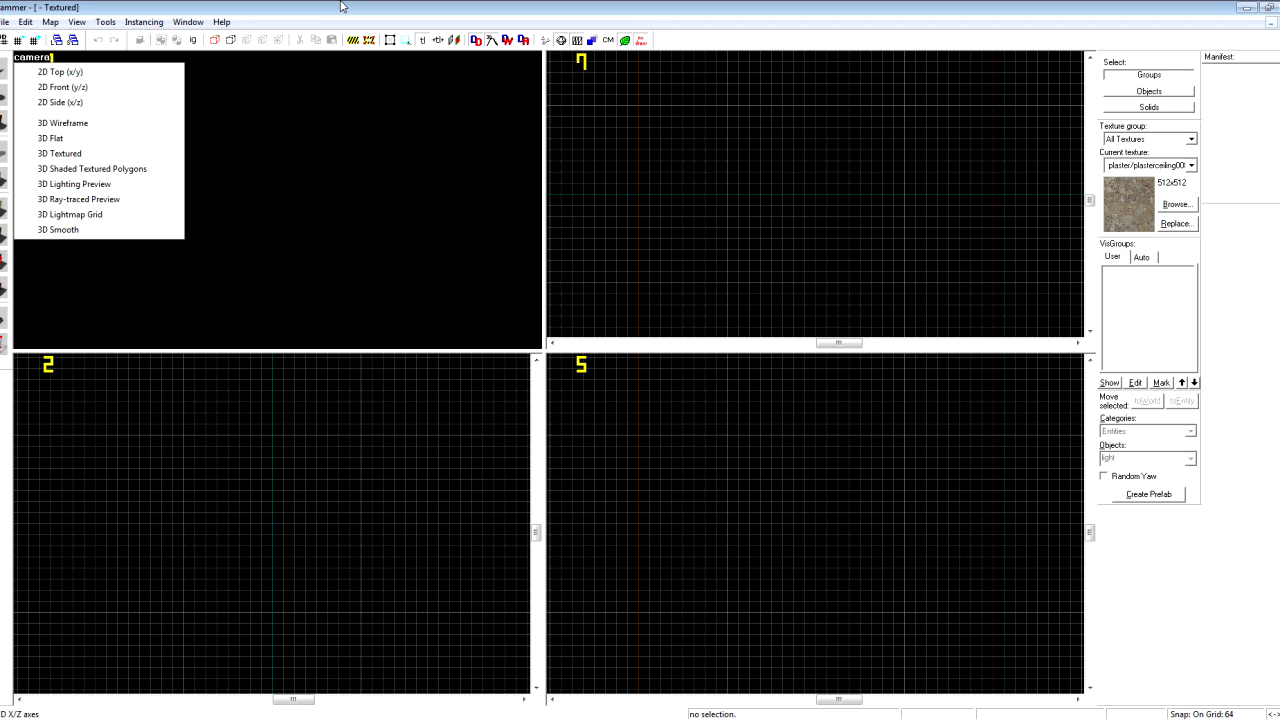
key(Escape)
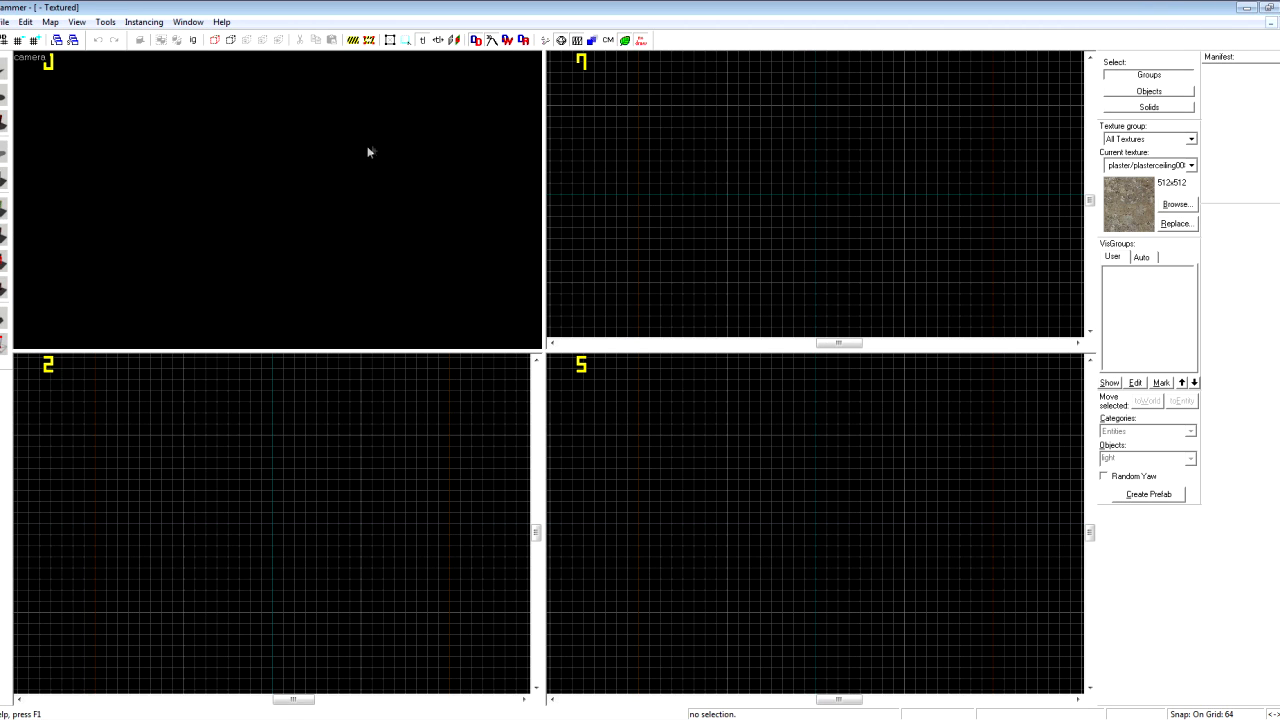
- Draw a block footprint of 1024 by 1024 units centred on the origin in the top view
scroll(761, 191, down, 2)
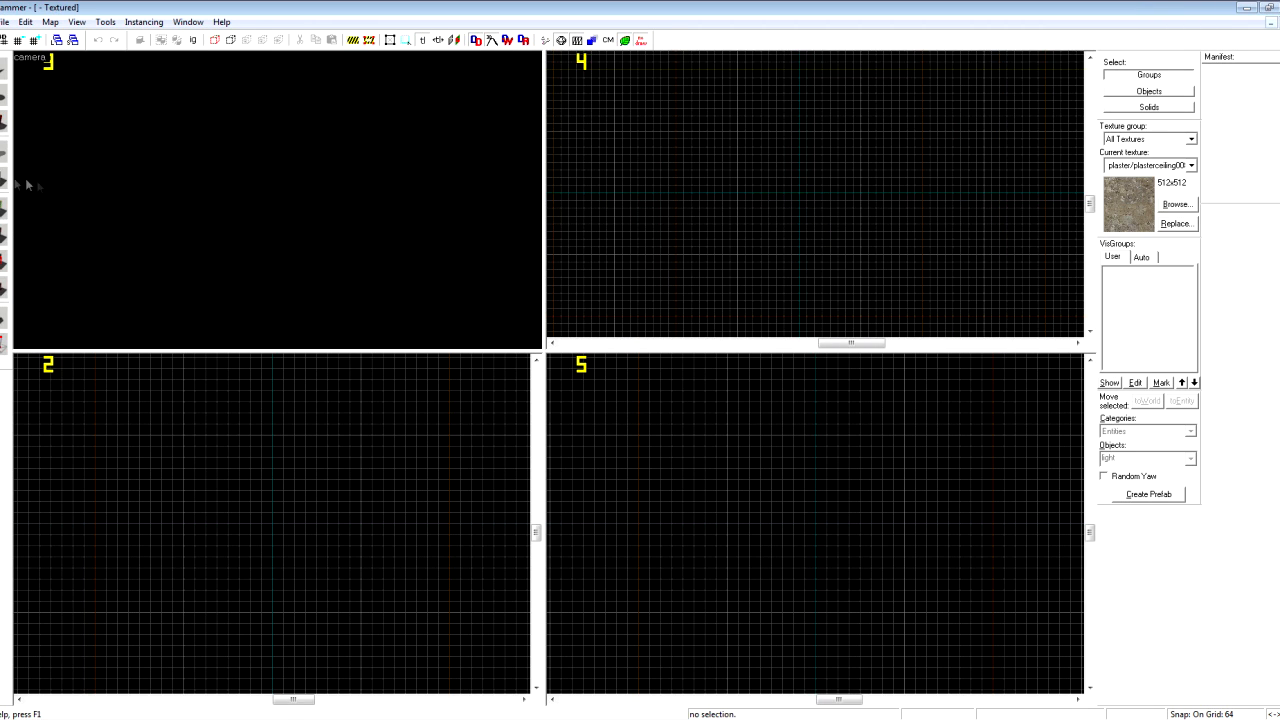
key(shift+b)
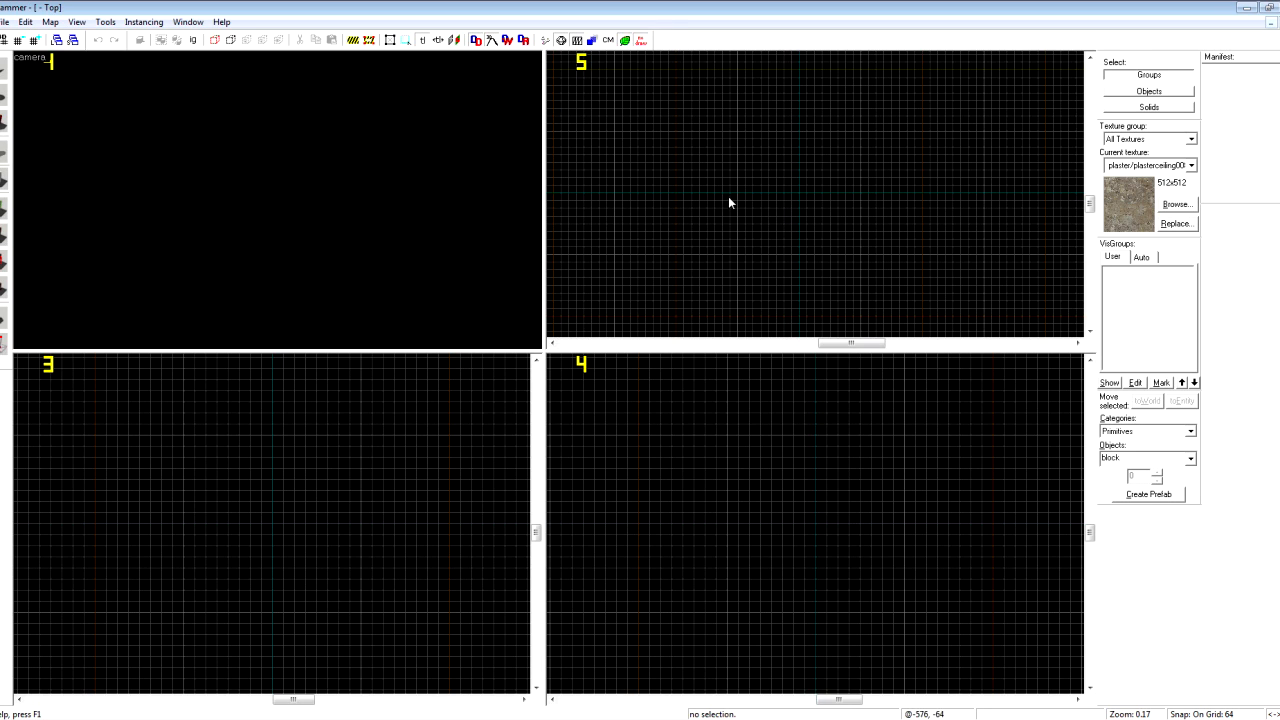
drag(742, 130, 866, 253)
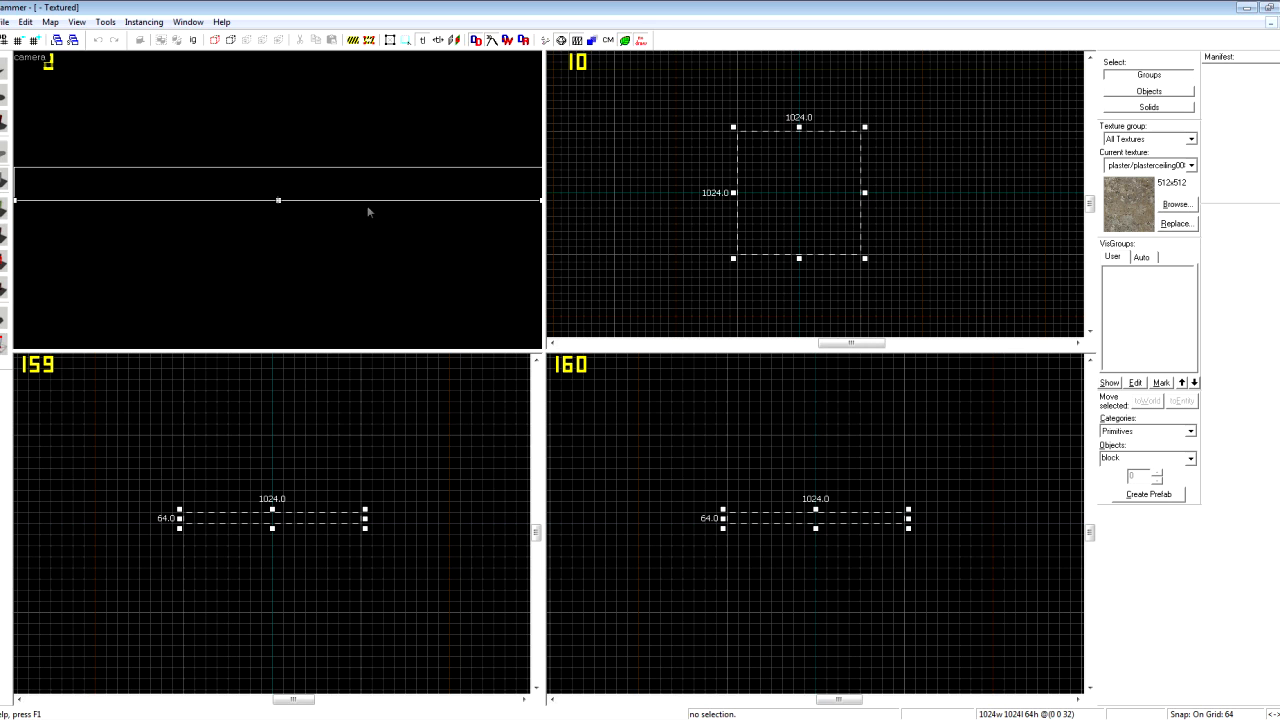
- Raise the block outline's height to 512 units and create the solid brush
key(z)
key(s)
key(a)
key(z)
drag(815, 507, 821, 429)
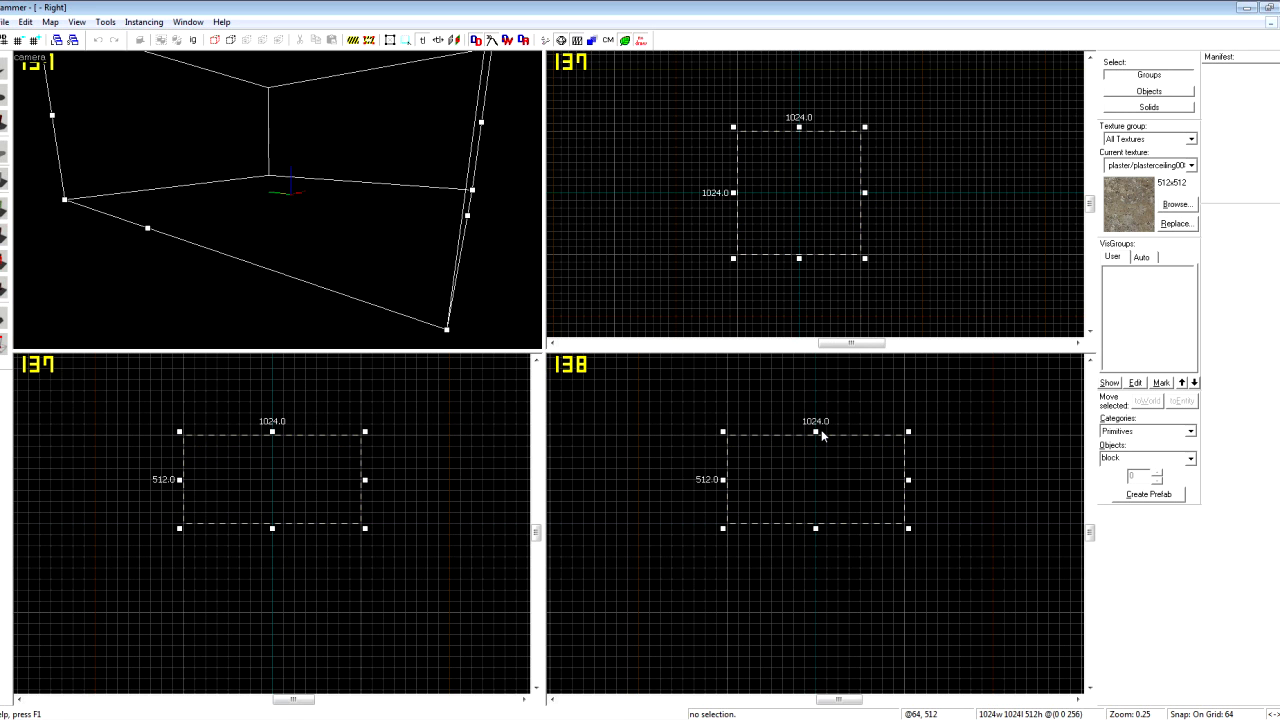
key(Return)
- Switch the camera viewport to 3D Wireframe to see through the block, and return it to 3D Textured
key(d)
key(s)
key(z)
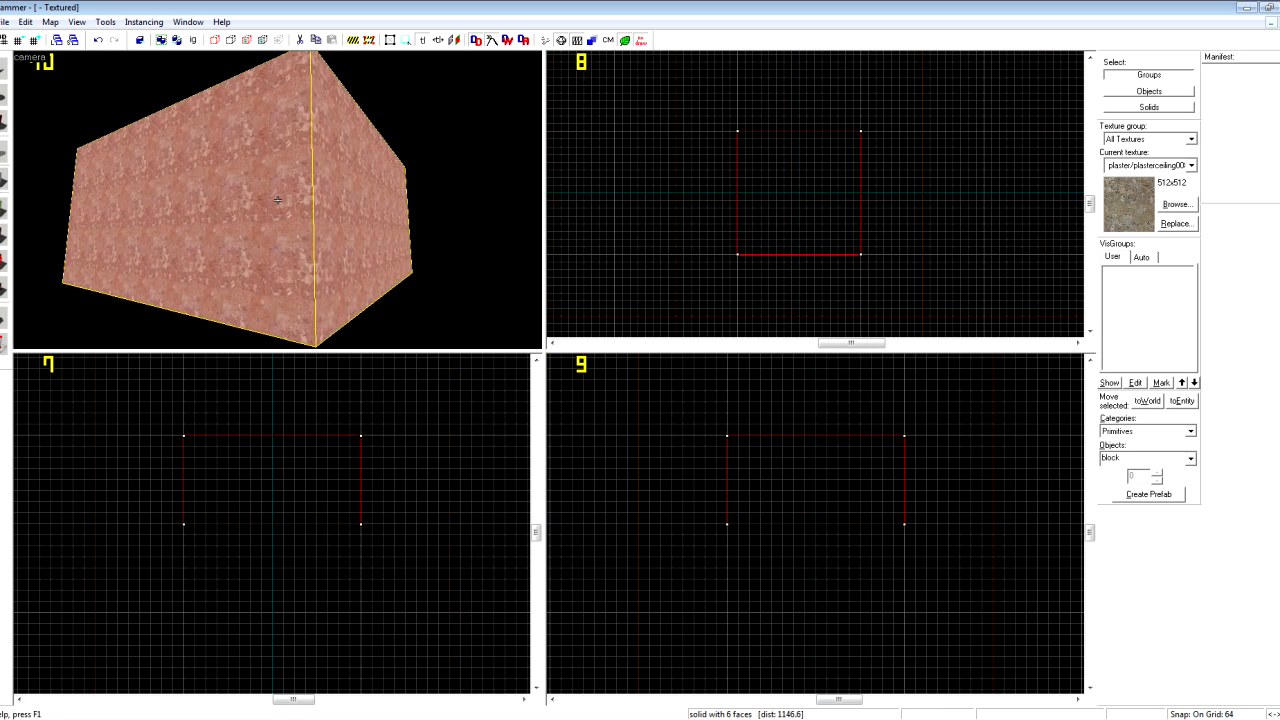
key(s)
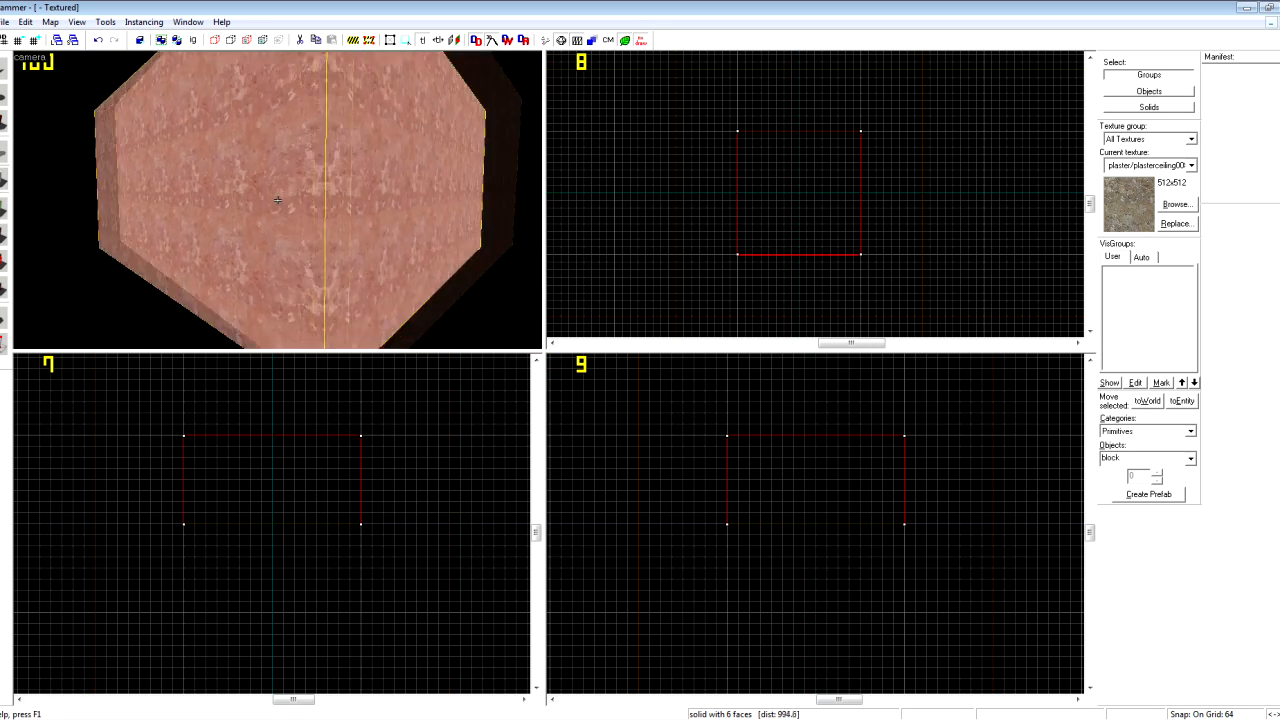
click(30, 57)
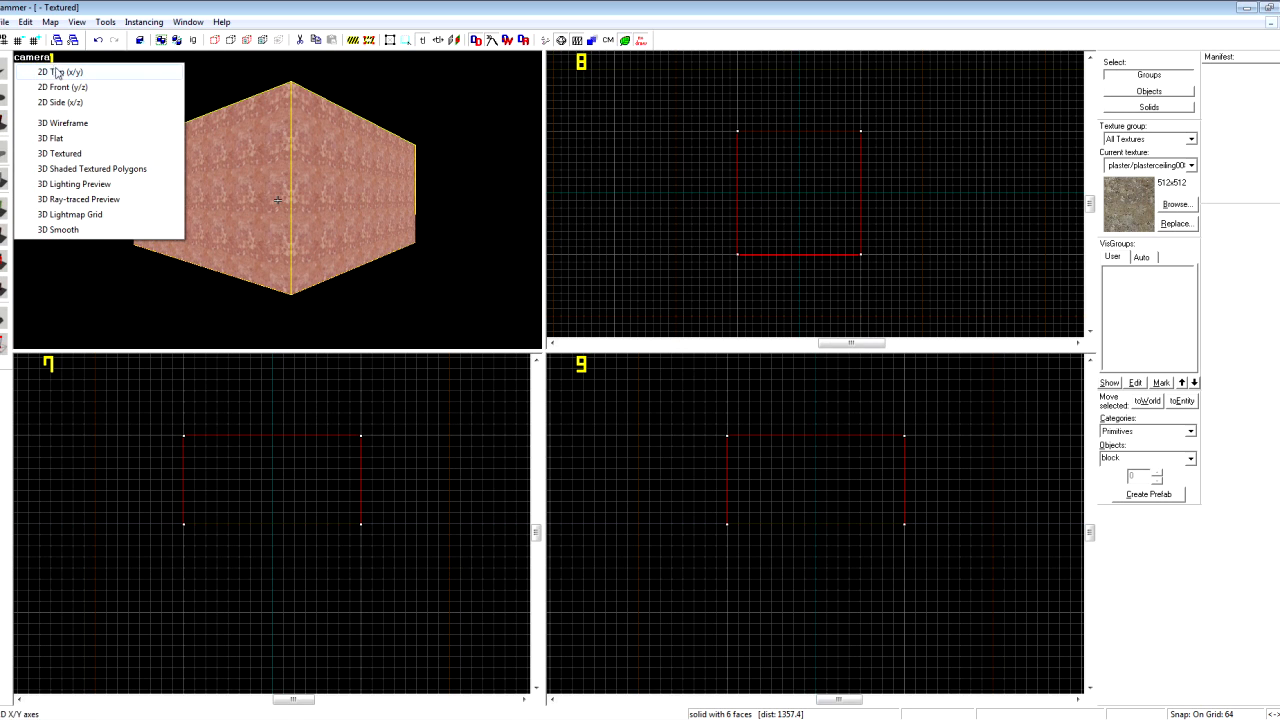
click(84, 125)
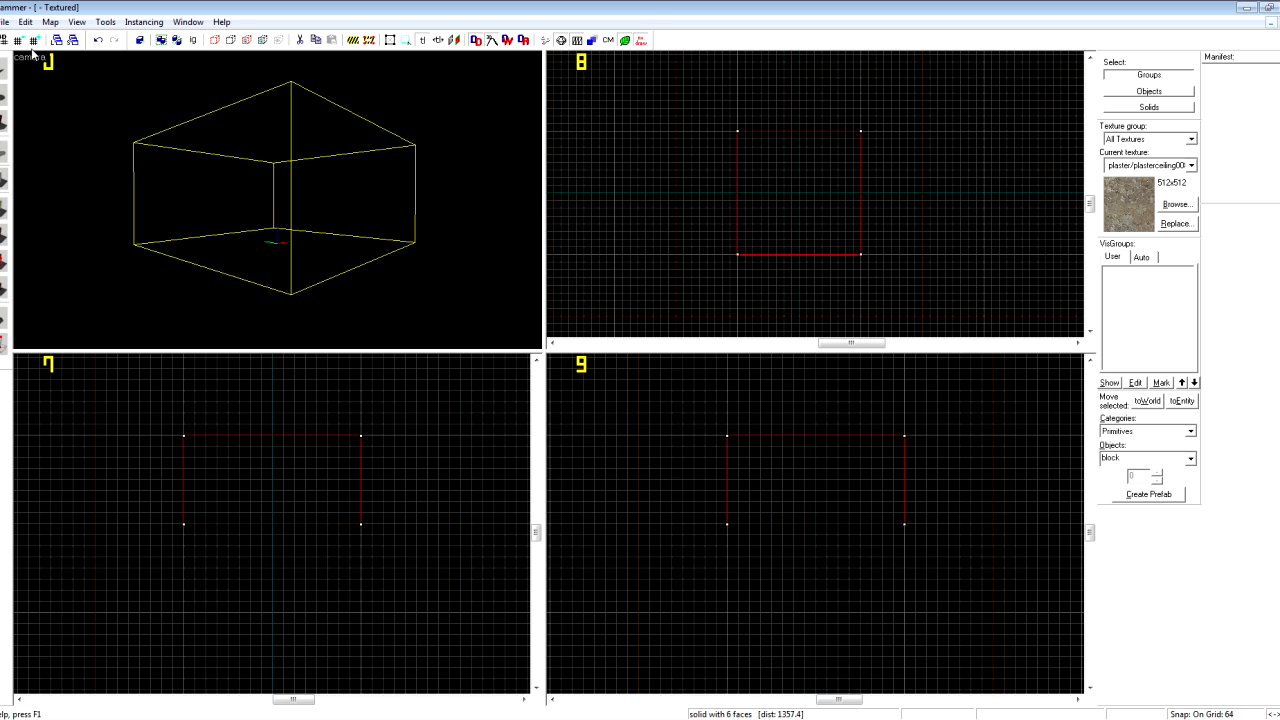
click(33, 58)
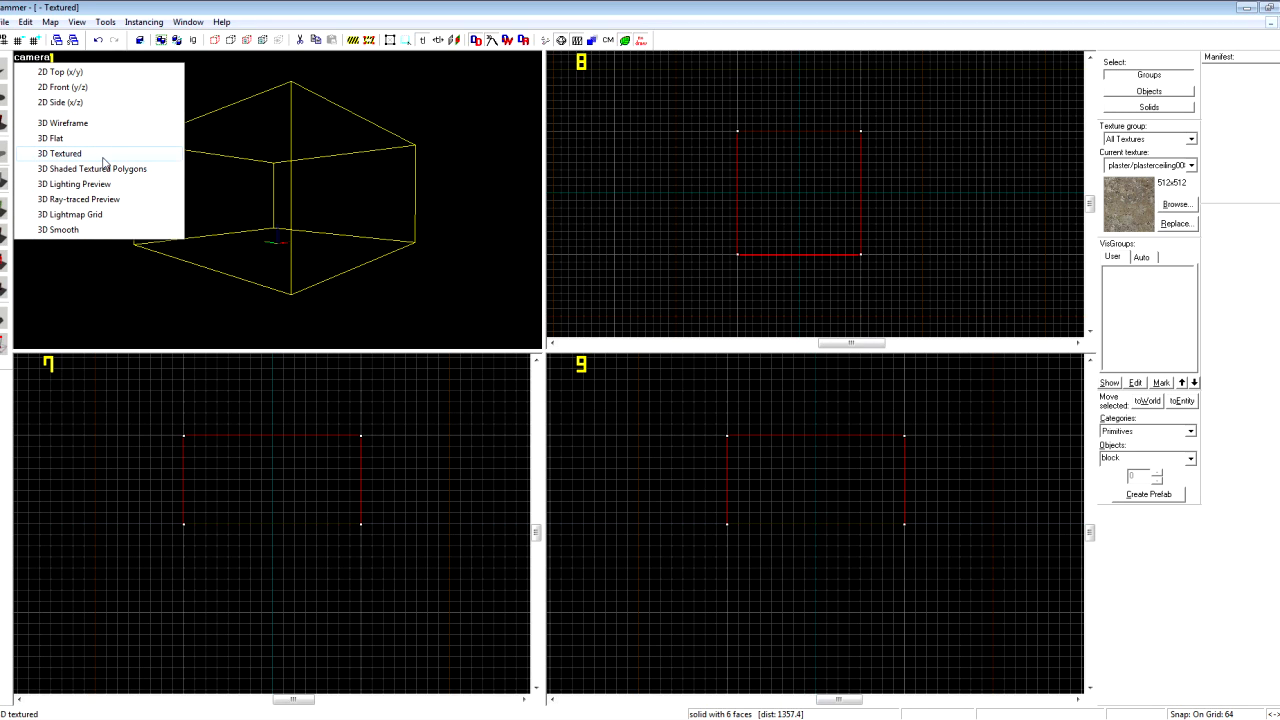
click(108, 155)
- Hollow the selected block into a room with walls 32 units thick
scroll(278, 200, up, 5)
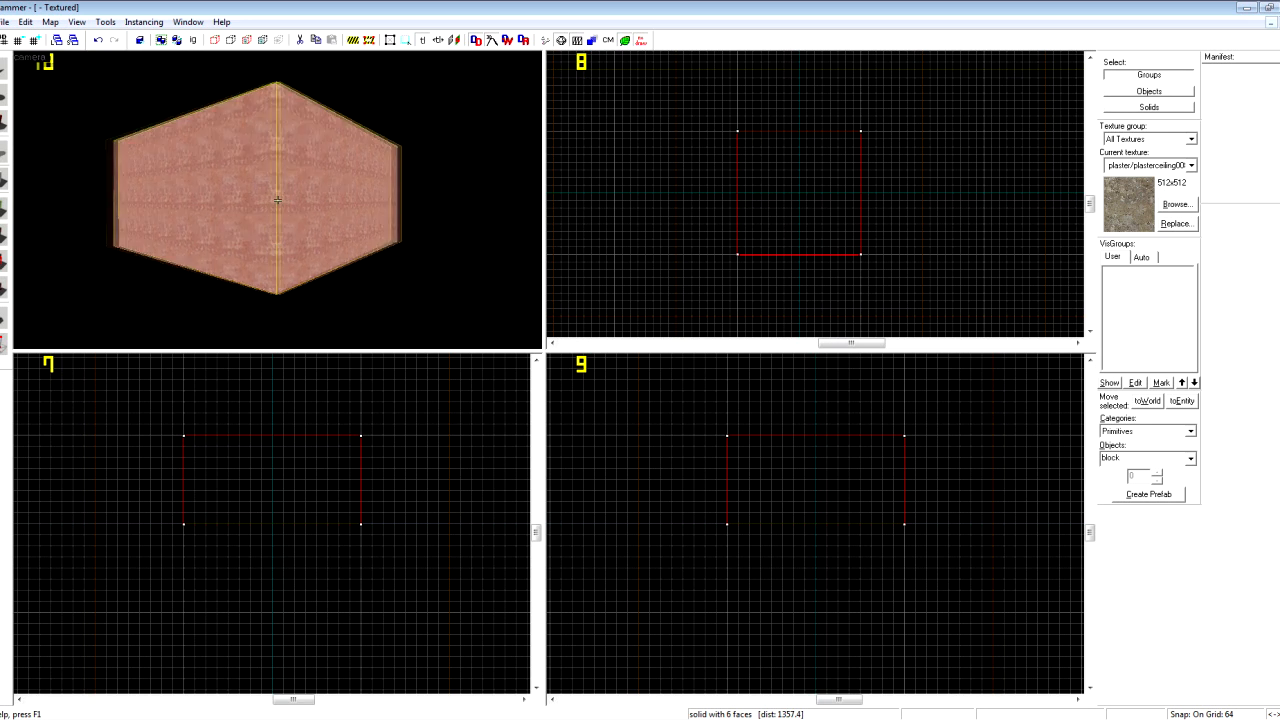
scroll(278, 200, down, 2)
click(105, 21)
click(130, 53)
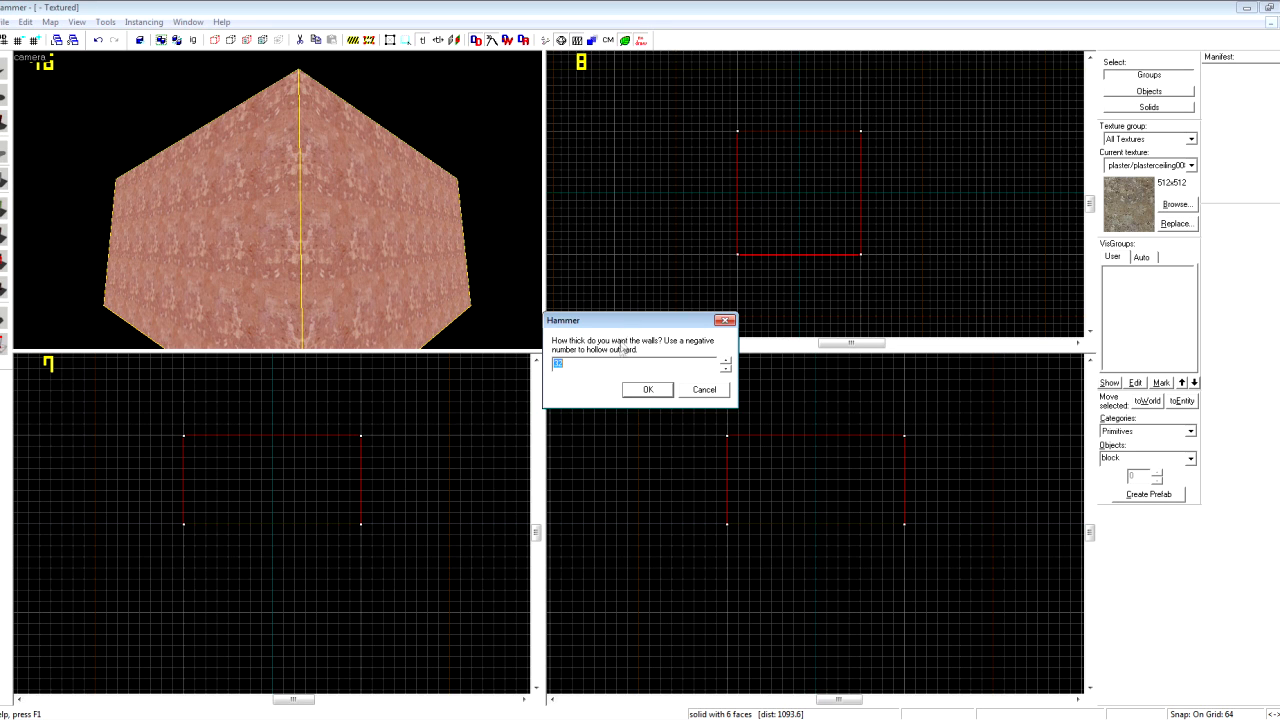
click(640, 392)
- Examine the hollowed block's wall thickness in the top view and its interior in the camera view
scroll(735, 137, up, 4)
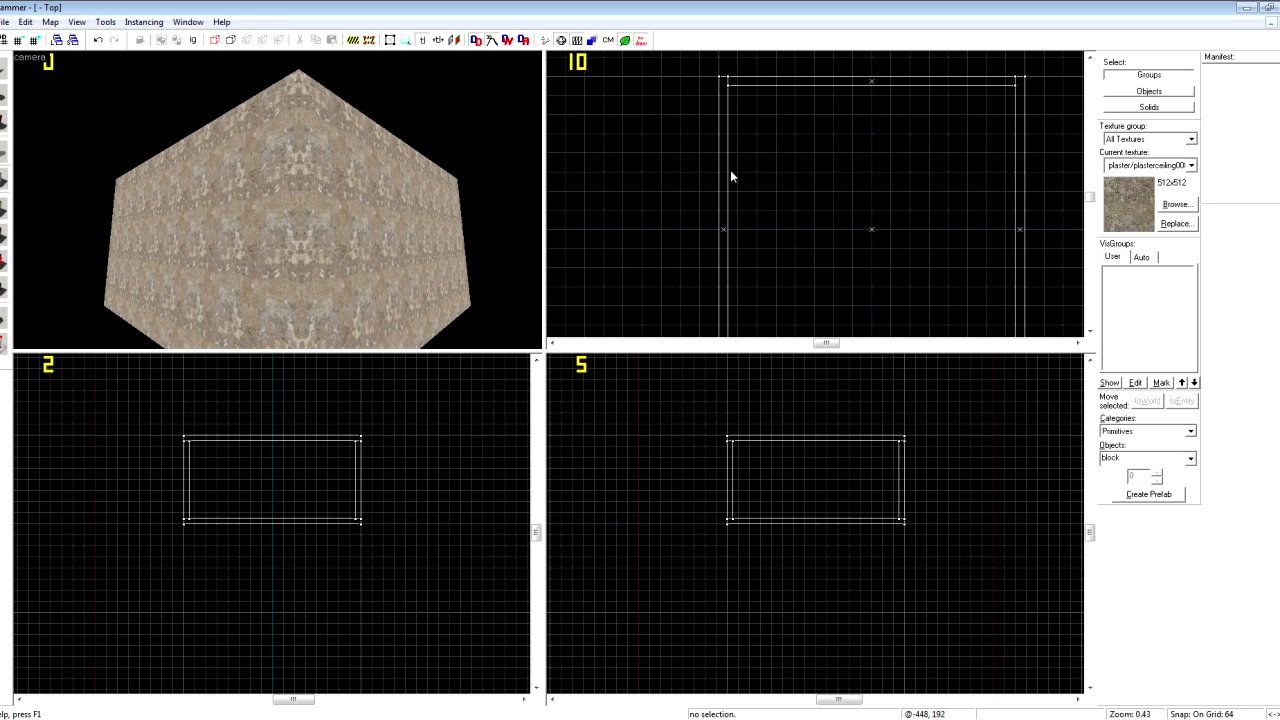
scroll(731, 172, up, 5)
click(718, 152)
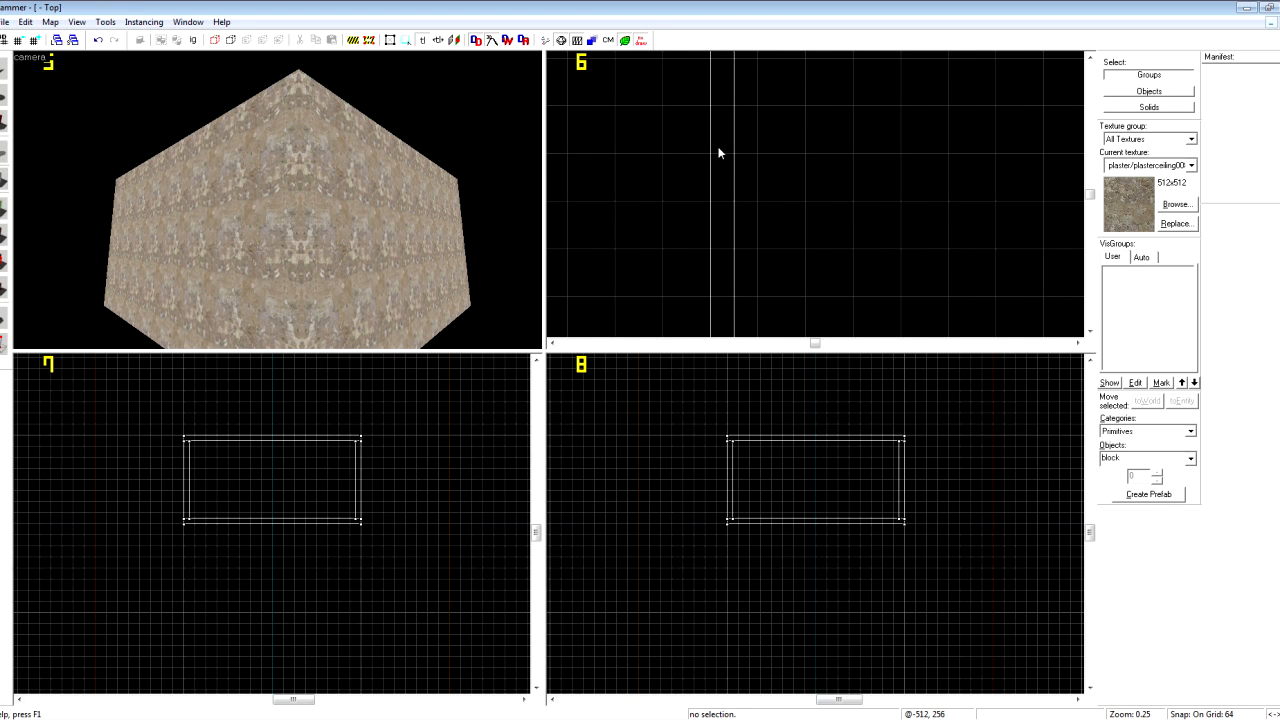
scroll(717, 160, down, 5)
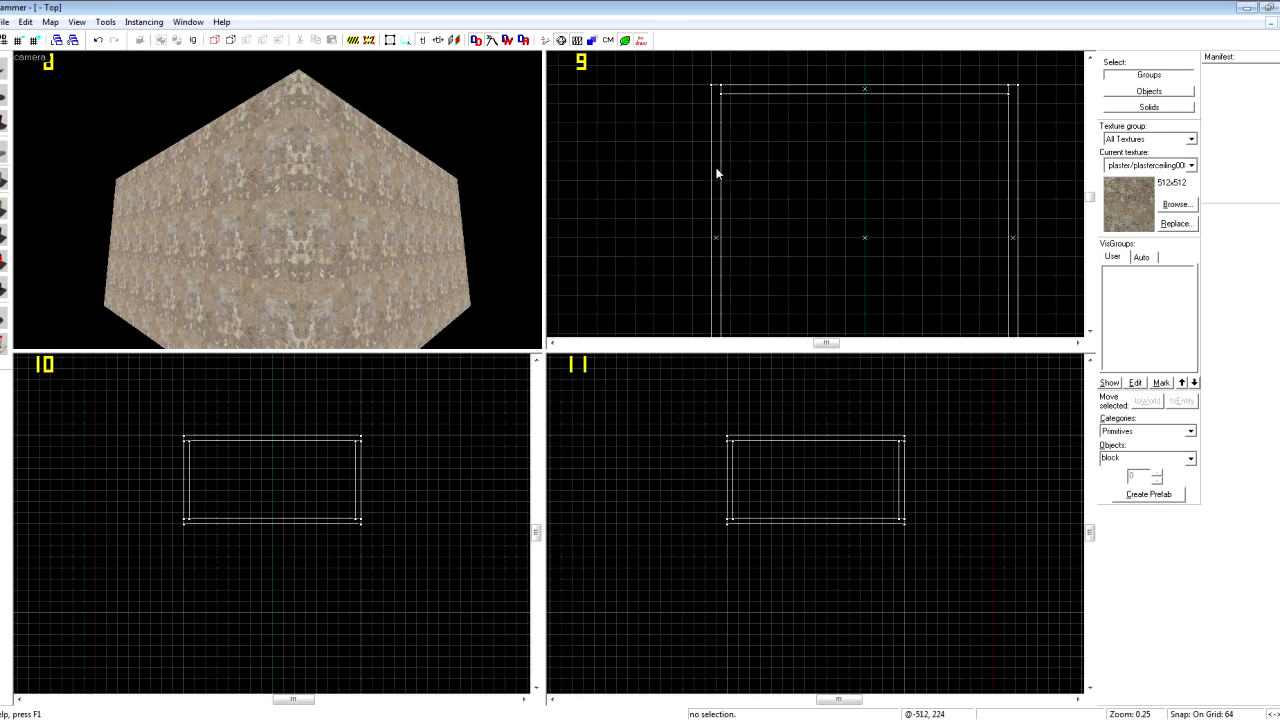
key(z)
key(w)
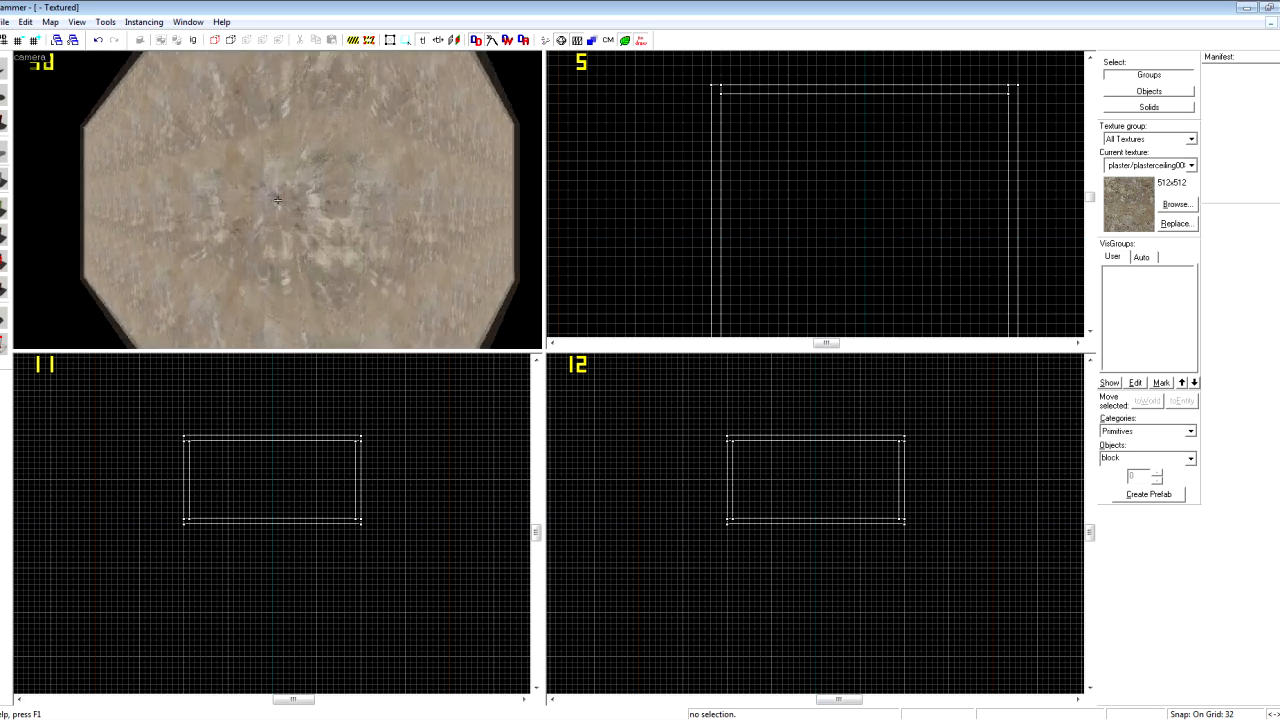
key(w)
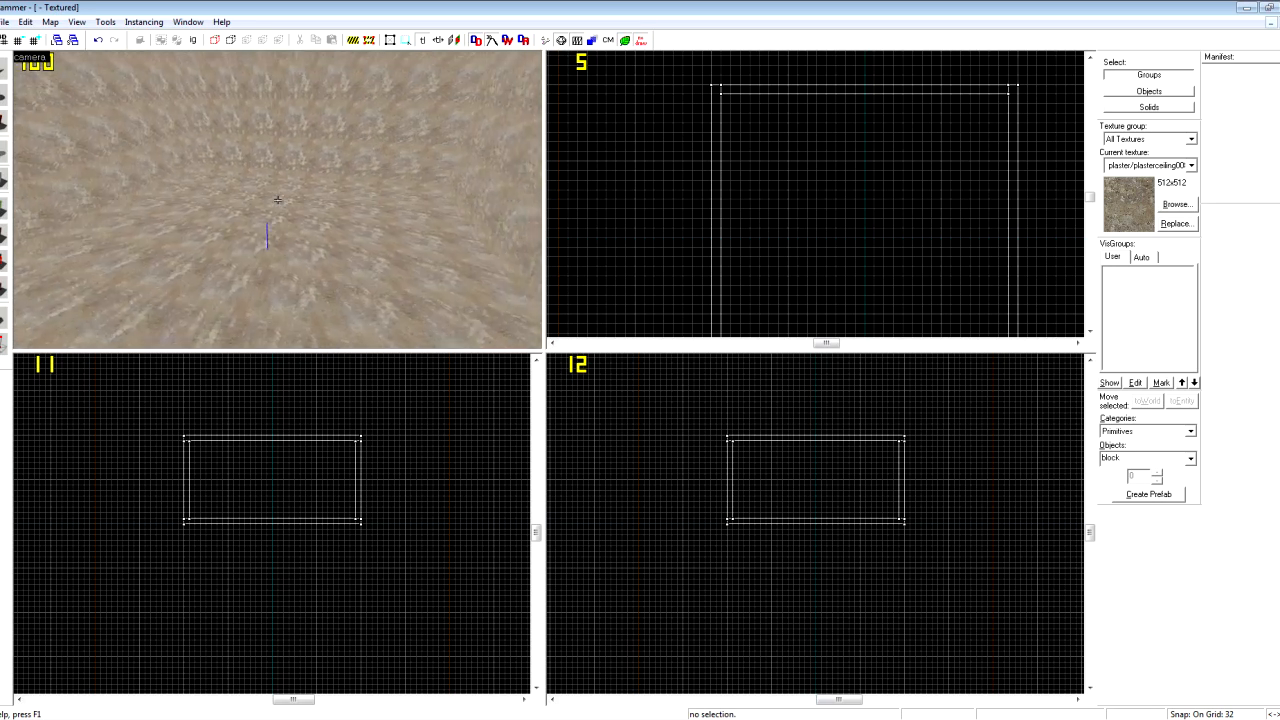
key(w)
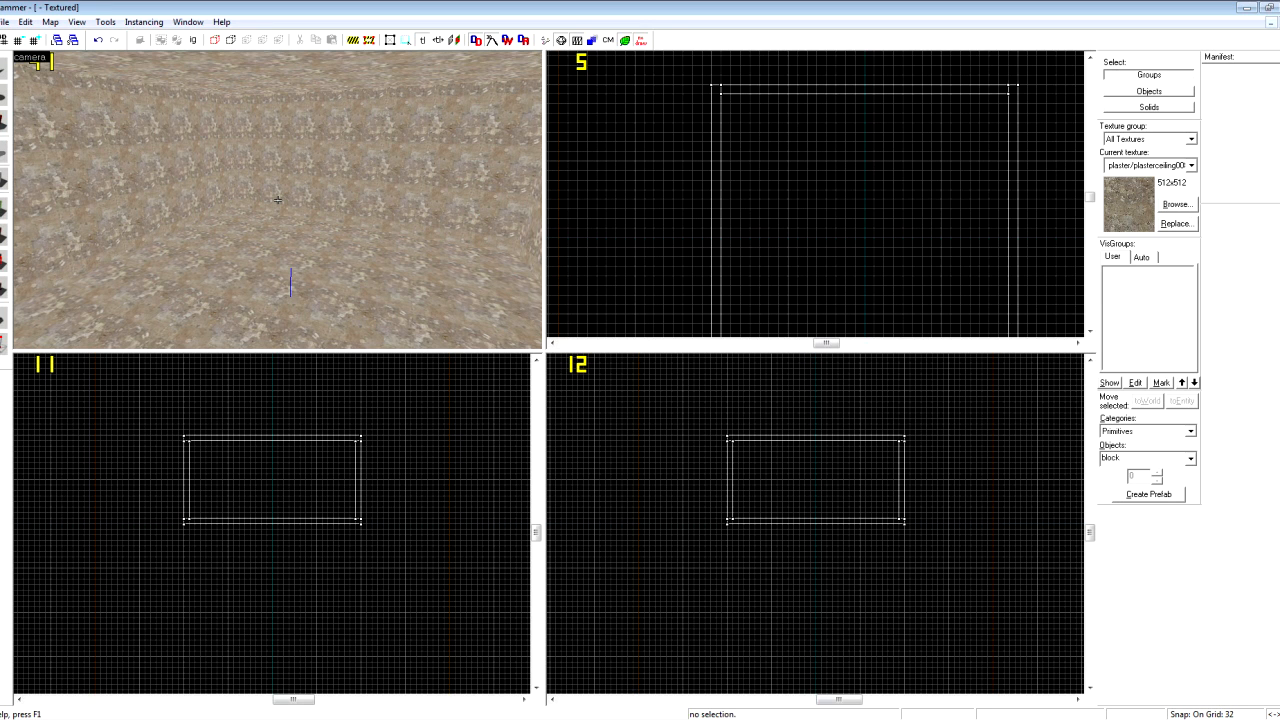
- Start the texture application tool and select the floor face inside the room
key(shift+a)
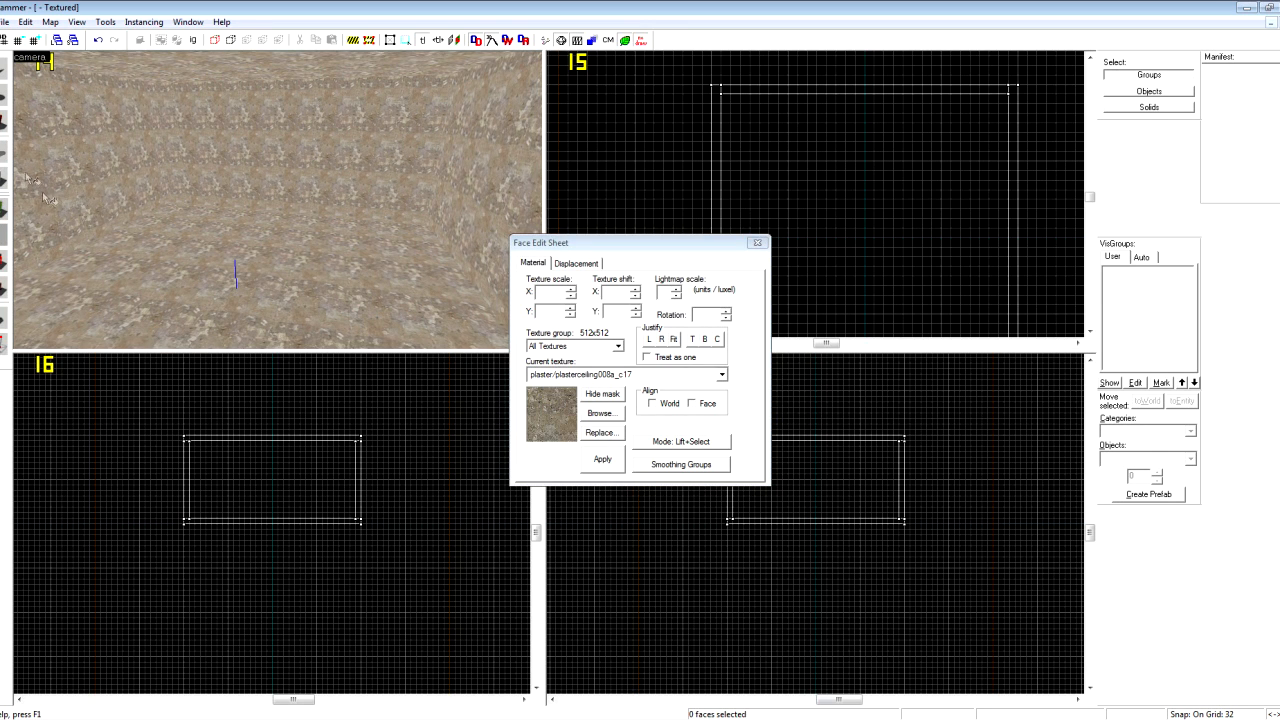
click(757, 242)
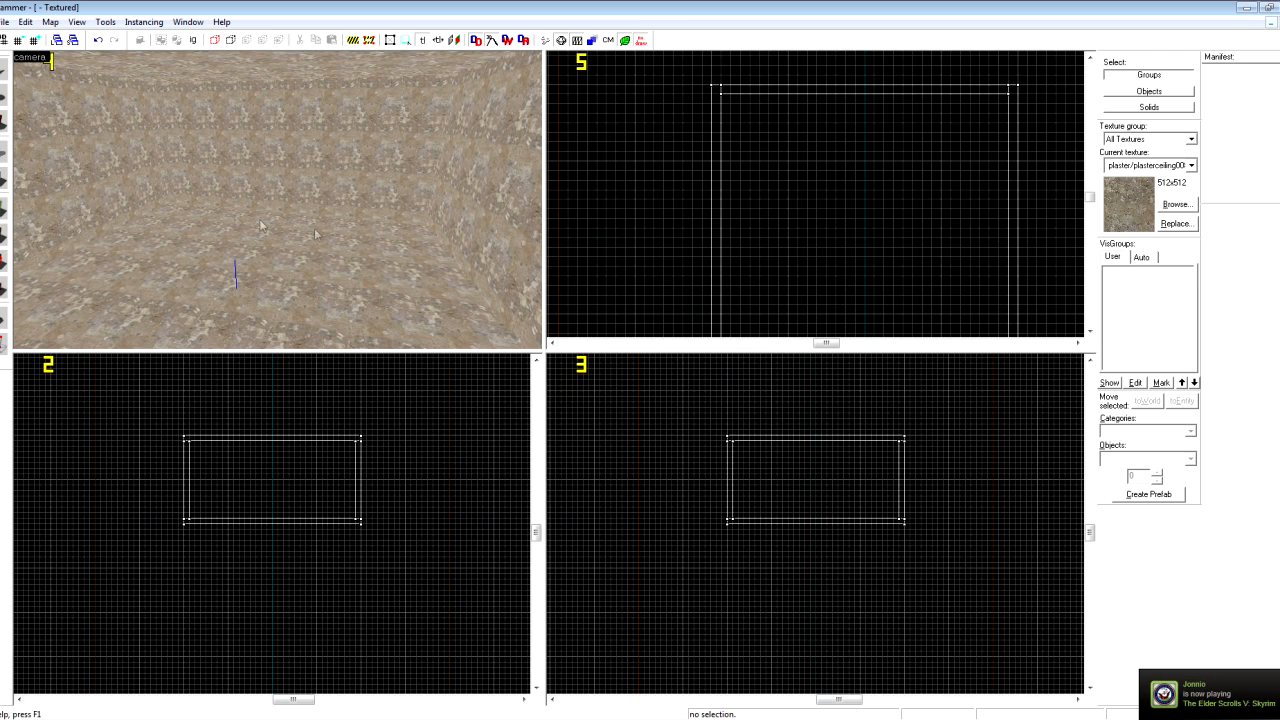
key(shift+a)
click(229, 240)
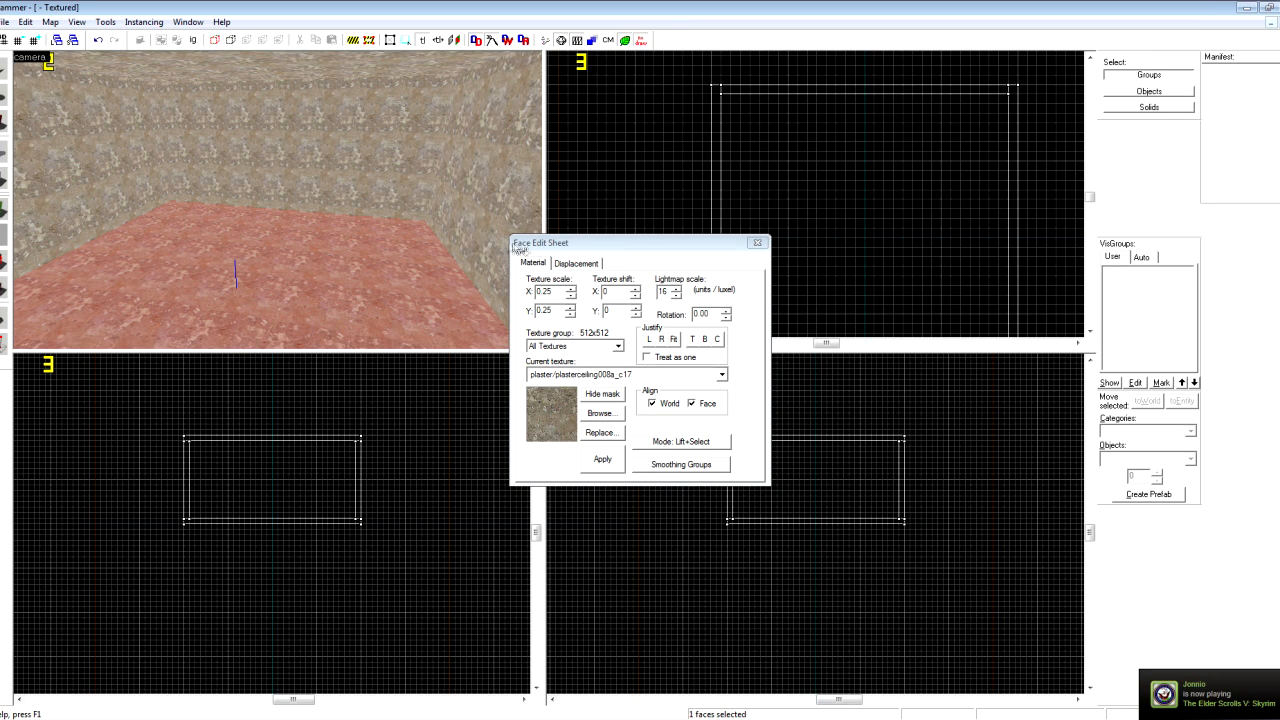
- Try selecting the room's individual wall and ceiling faces in turn, ending on the floor face
click(247, 176)
click(130, 200)
click(233, 270)
click(445, 185)
click(385, 150)
click(367, 71)
click(324, 245)
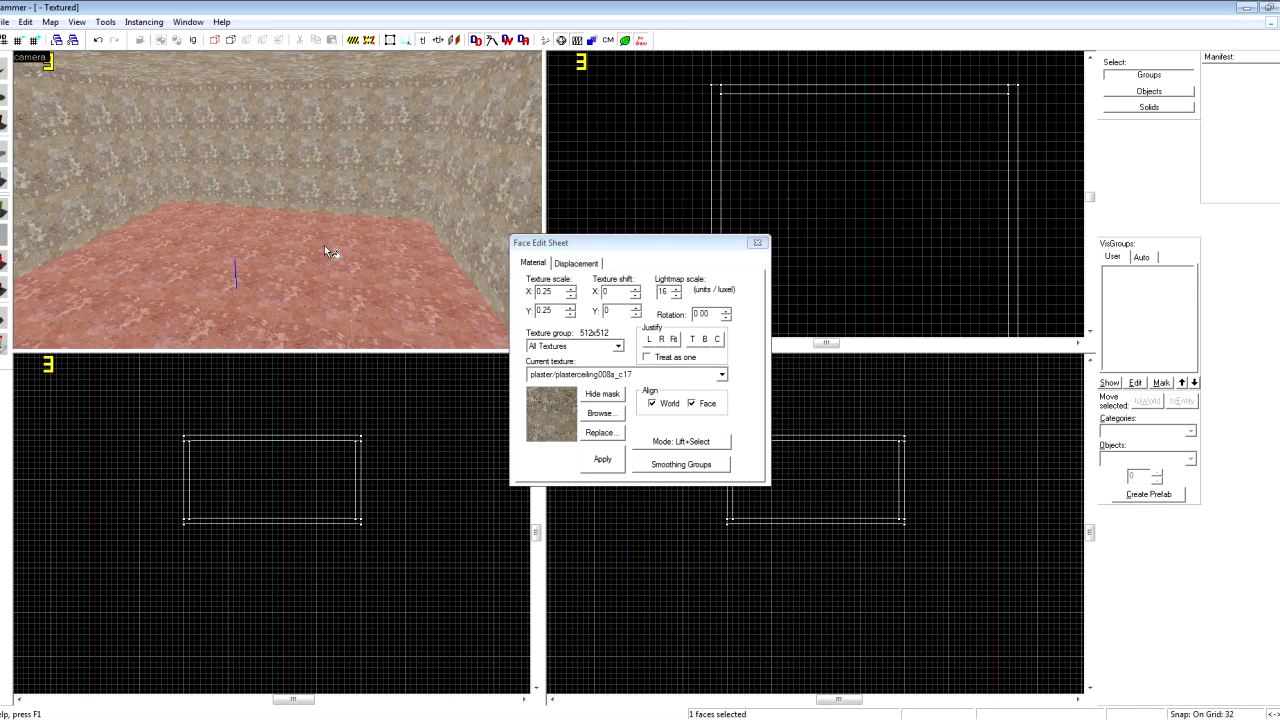
- Apply the texture concrete/concretefloor031a to the room's floor face and close the face editing sheet
click(619, 411)
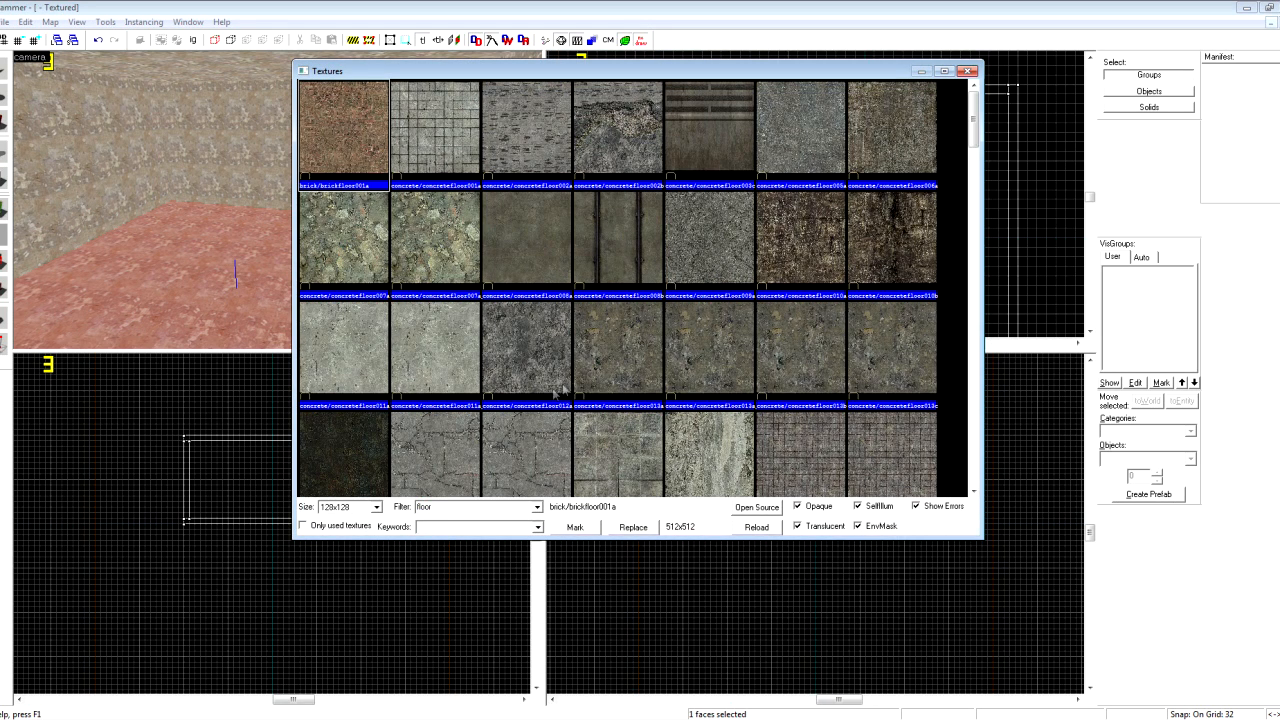
scroll(534, 280, down, 15)
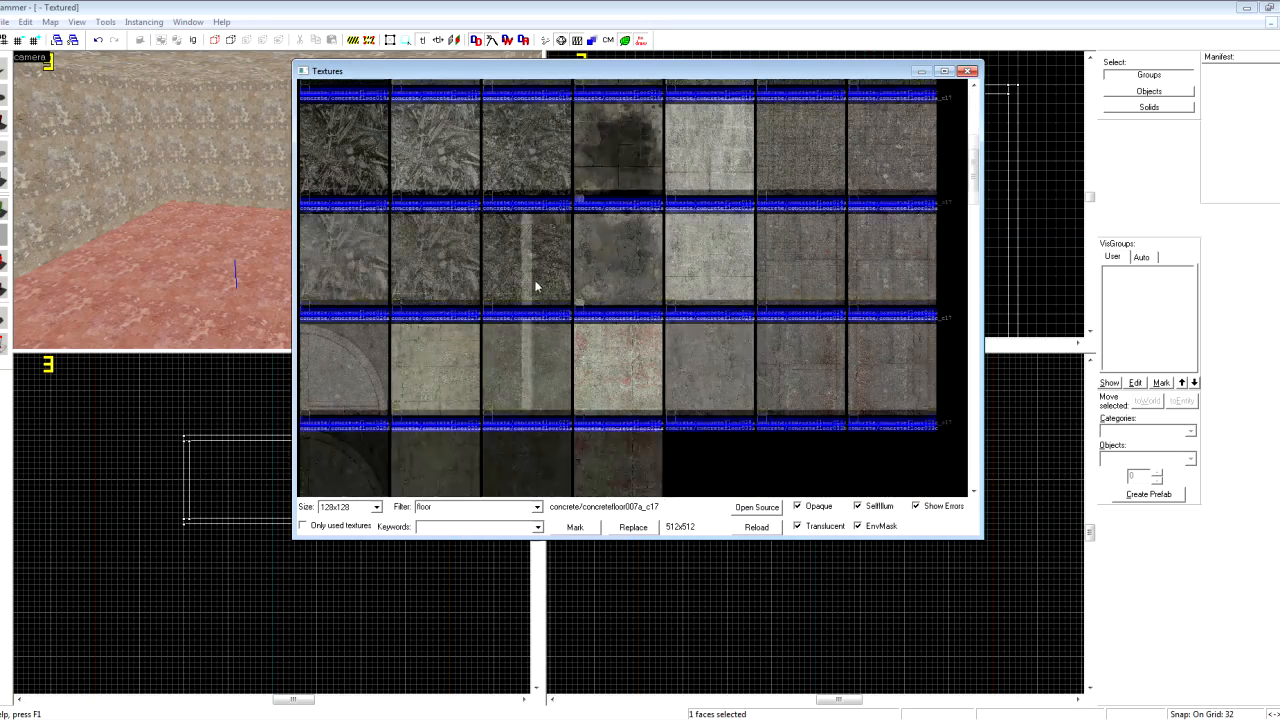
scroll(526, 267, down, 5)
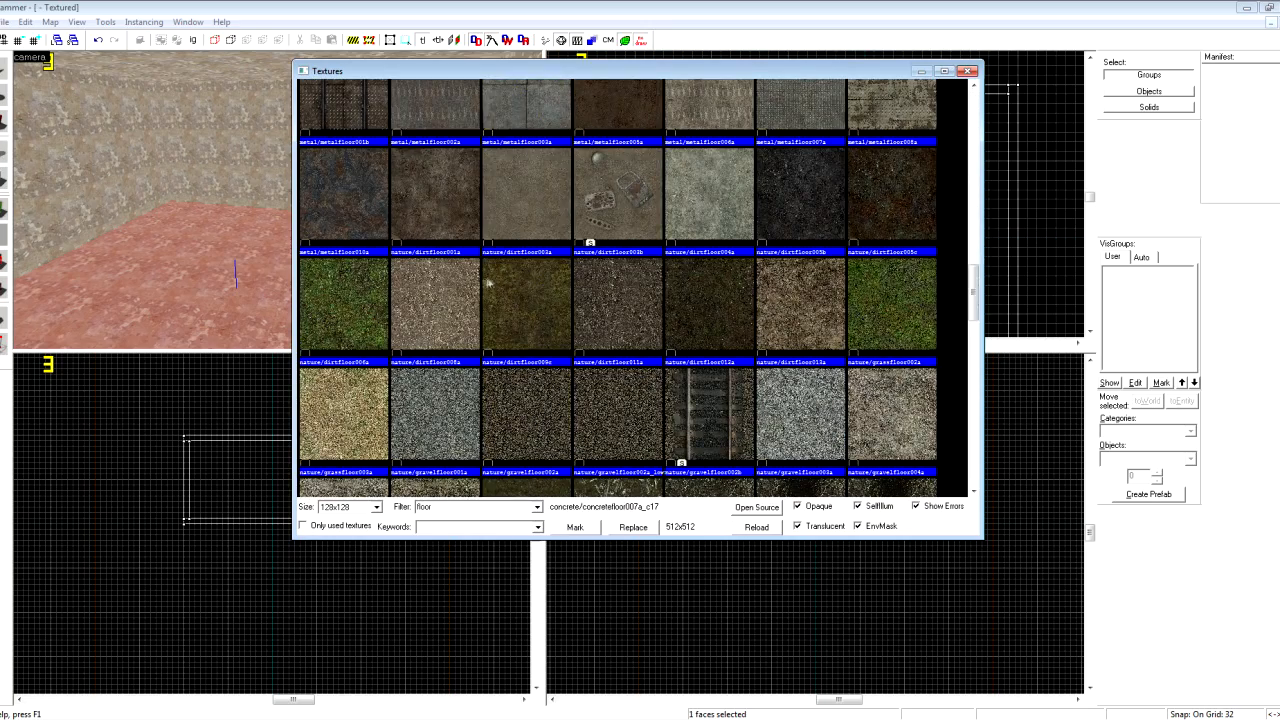
scroll(440, 270, up, 2)
scroll(566, 380, up, 4)
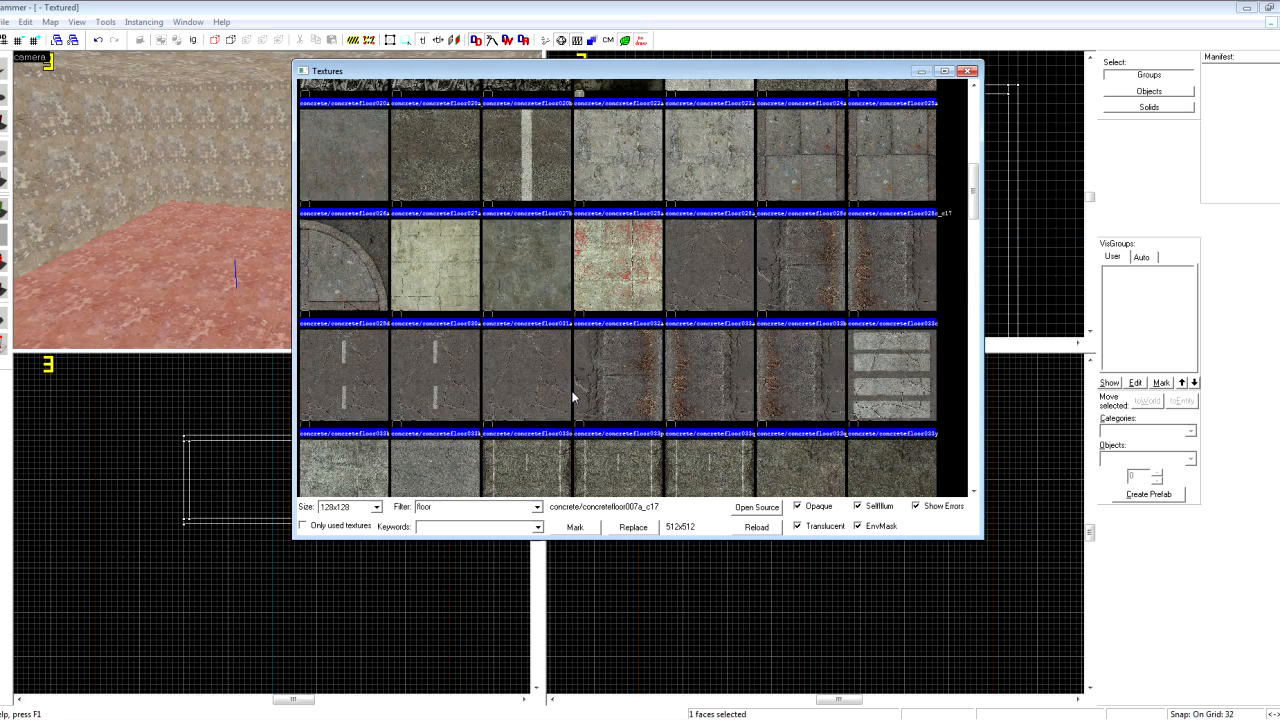
click(508, 272)
double_click(540, 285)
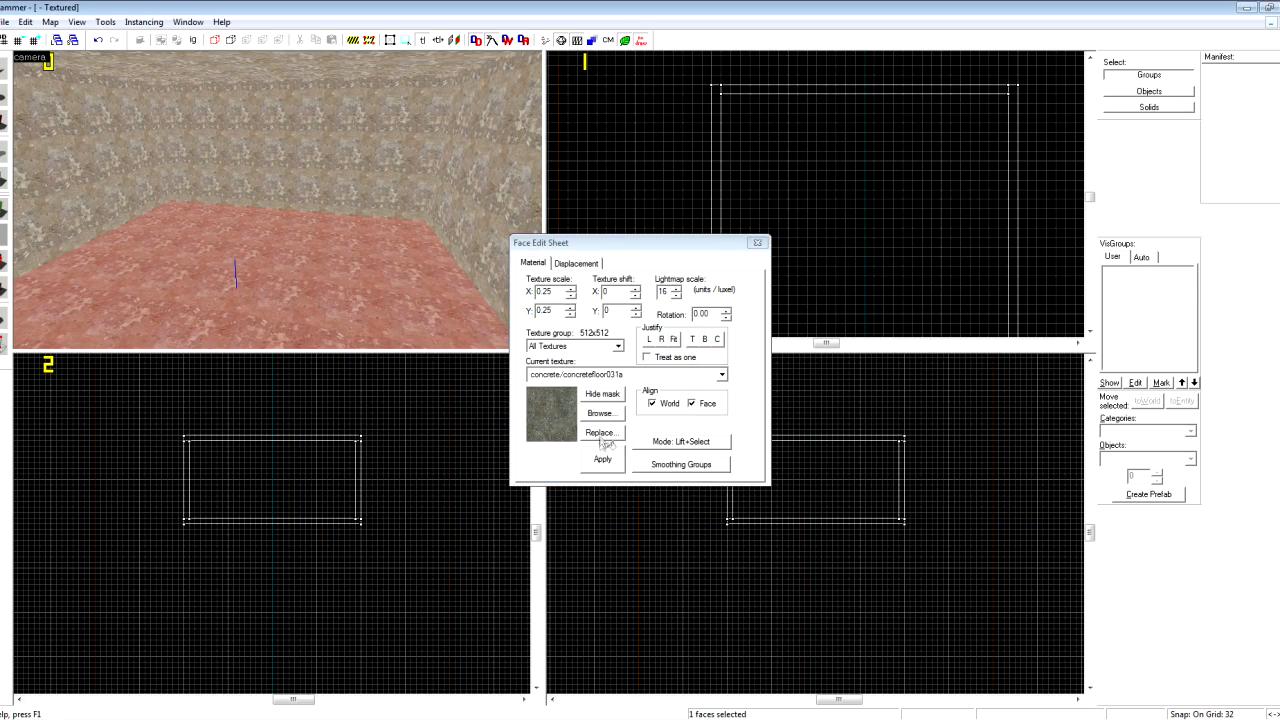
click(757, 245)
- Start the texture application tool and select all four interior wall faces of the room together
key(z)
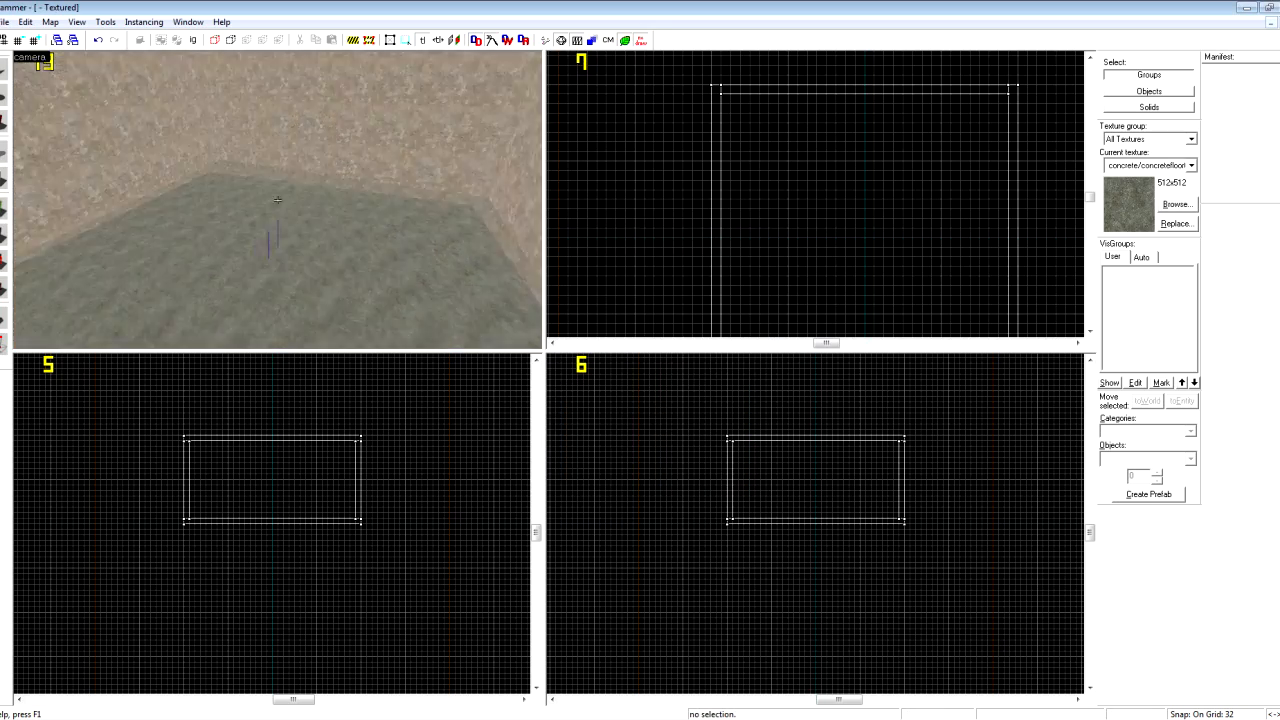
key(z)
click(318, 228)
key(shift+a)
click(319, 228)
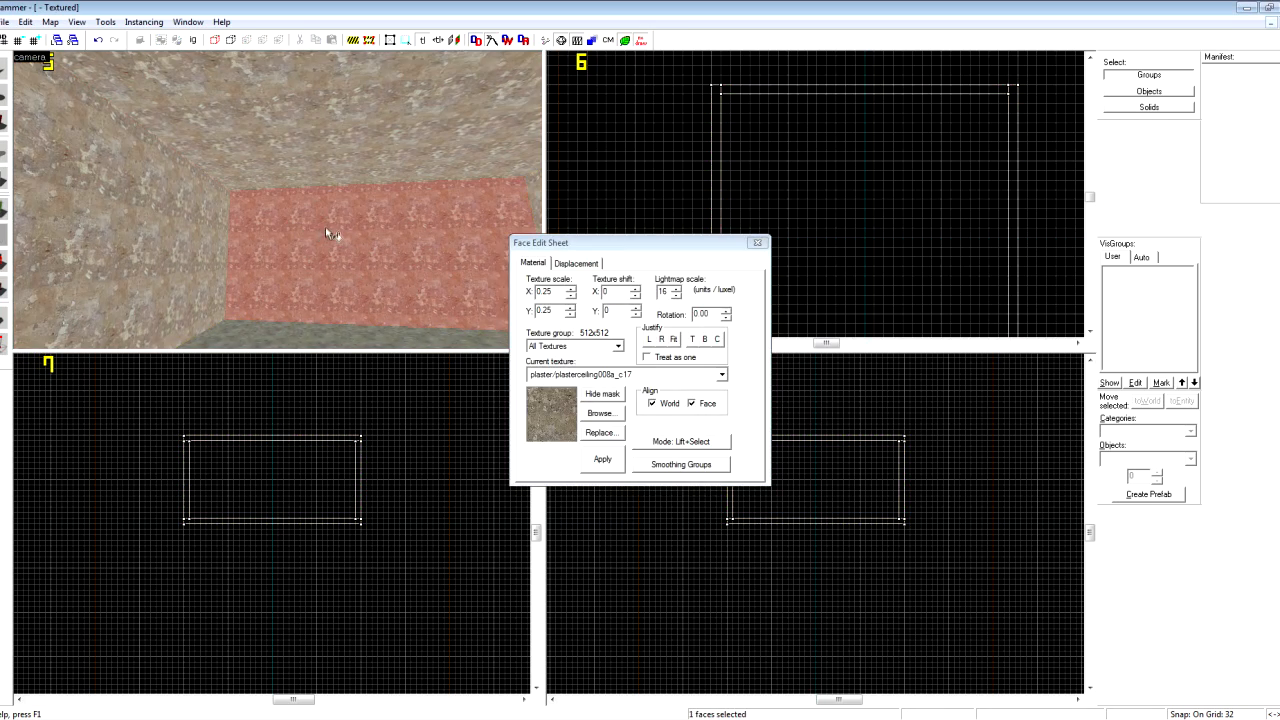
key(z)
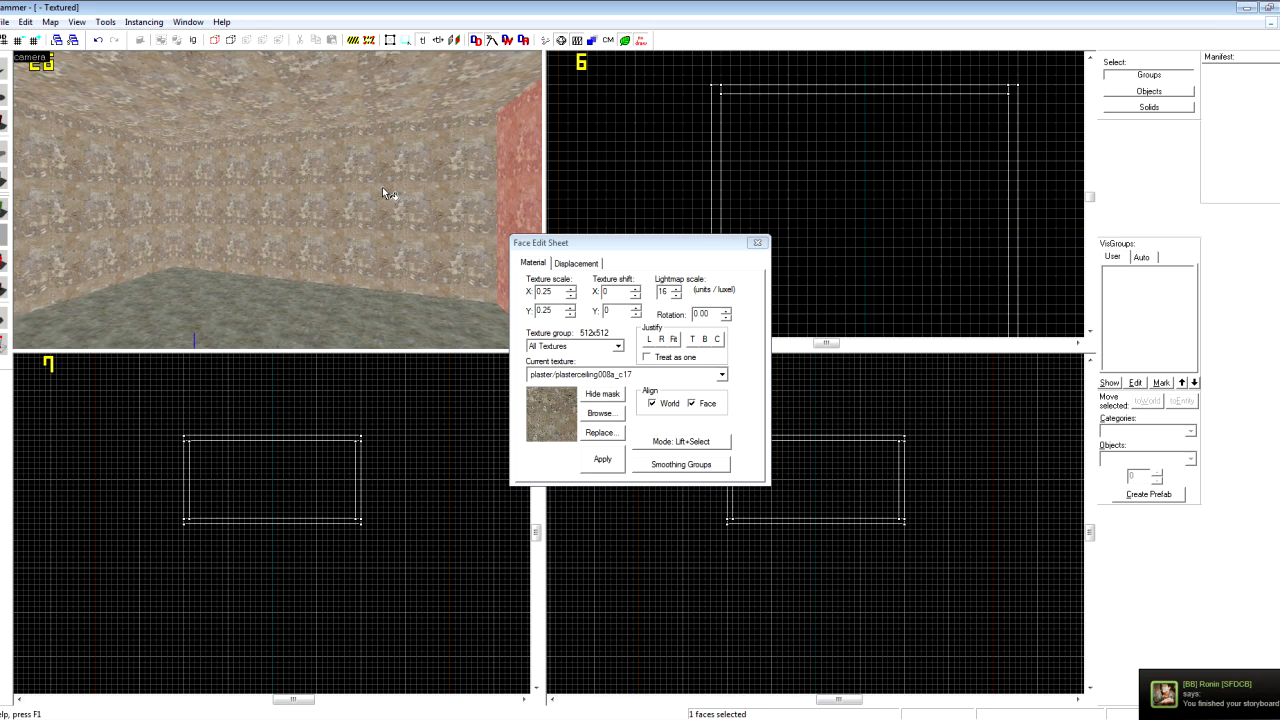
ctrl+click(319, 187)
ctrl+click(150, 205)
key(z)
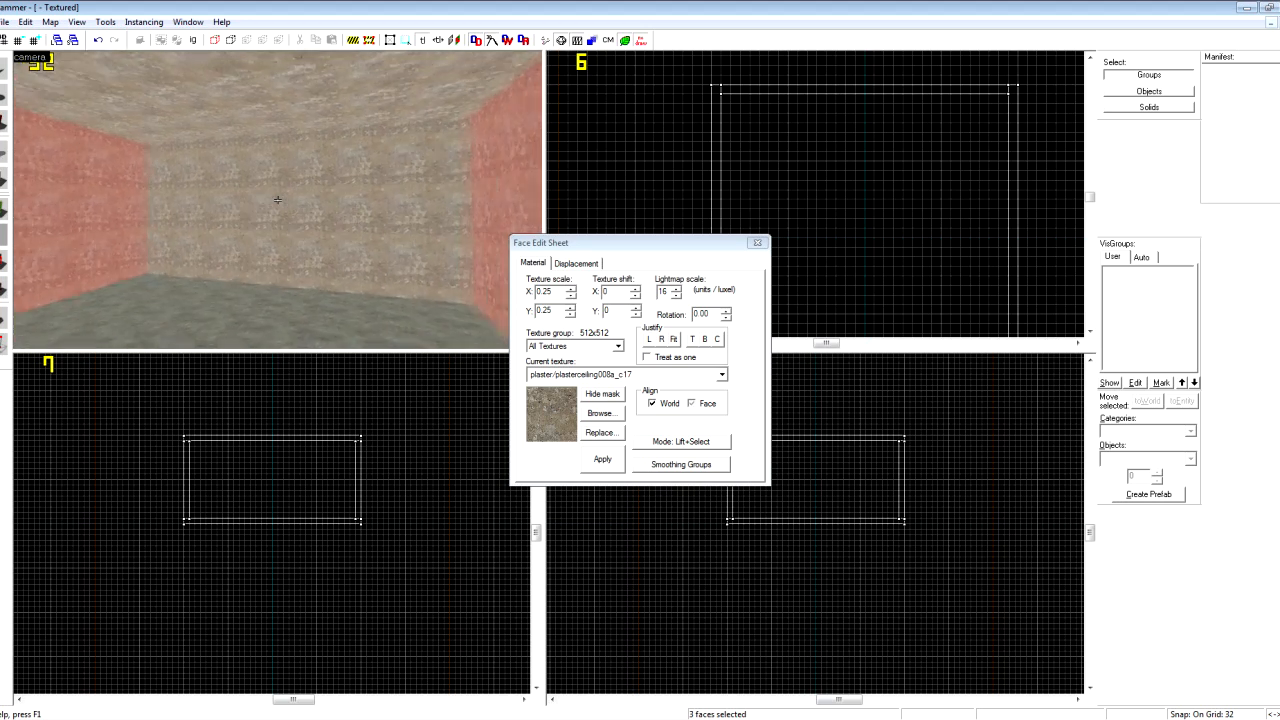
ctrl+click(319, 209)
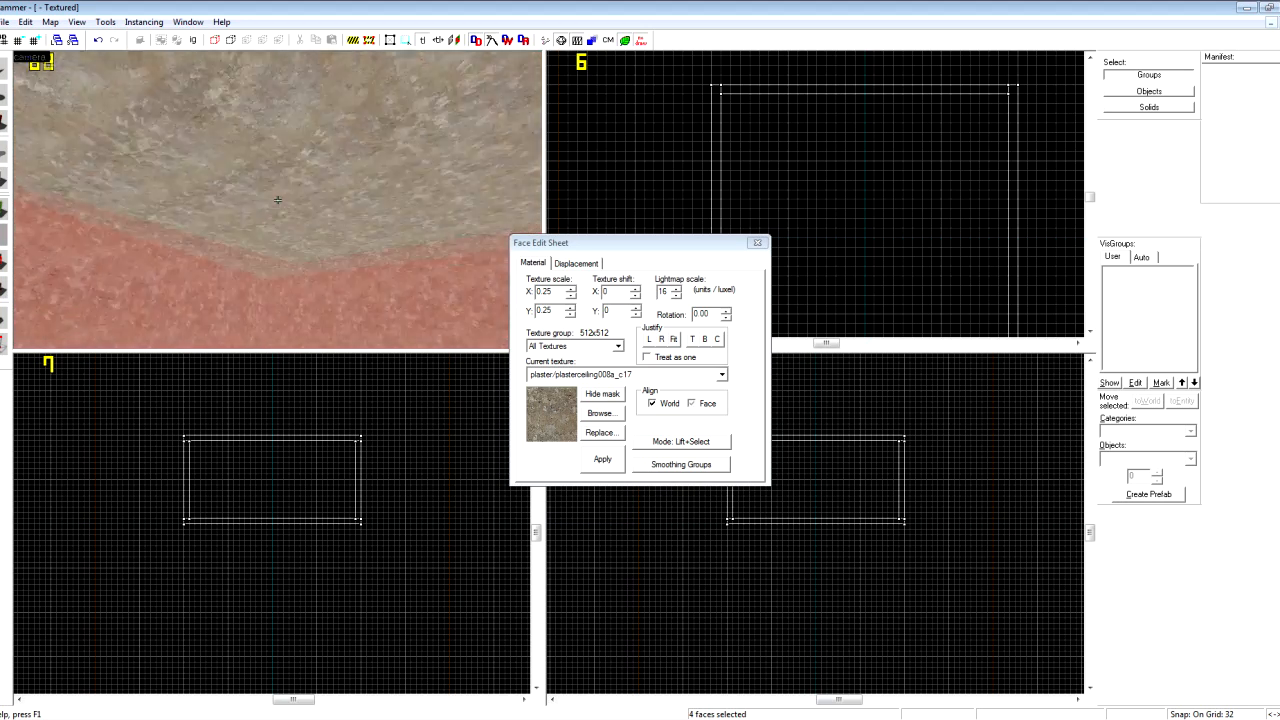
key(z)
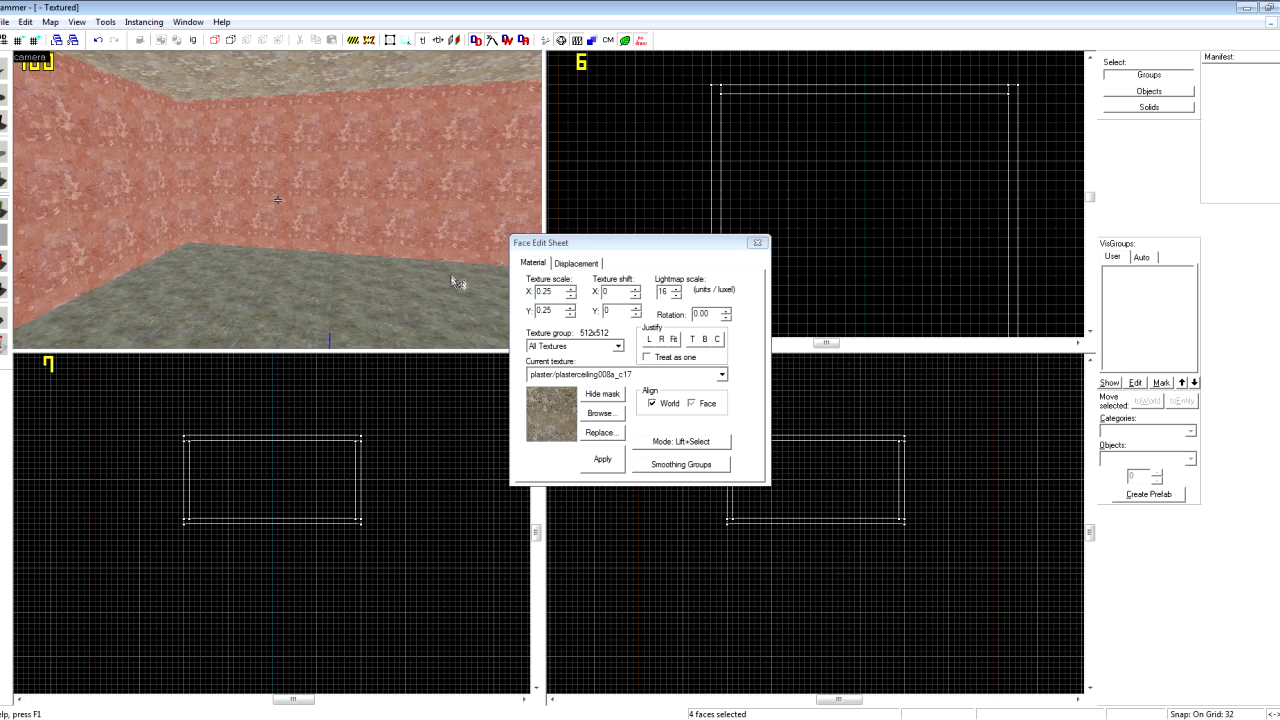
- Choose the texture concrete/concretewall002a from the wall textures and apply it to the four selected wall faces
click(599, 414)
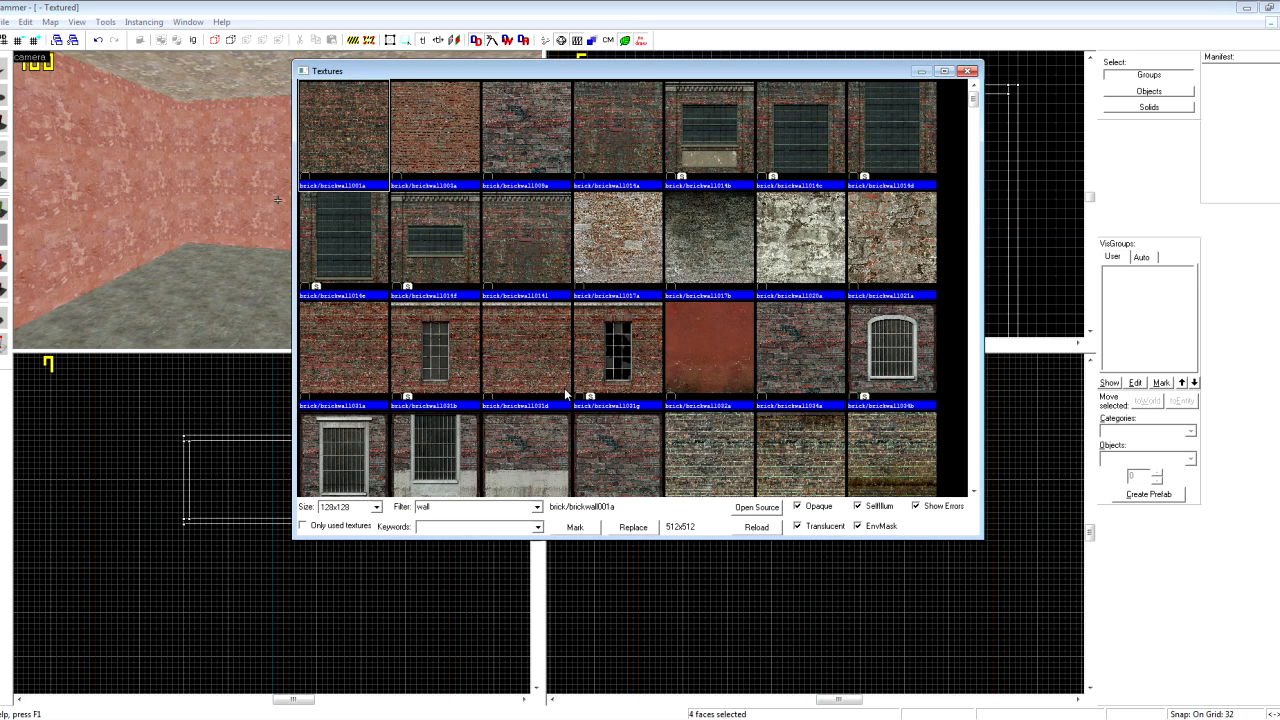
click(610, 230)
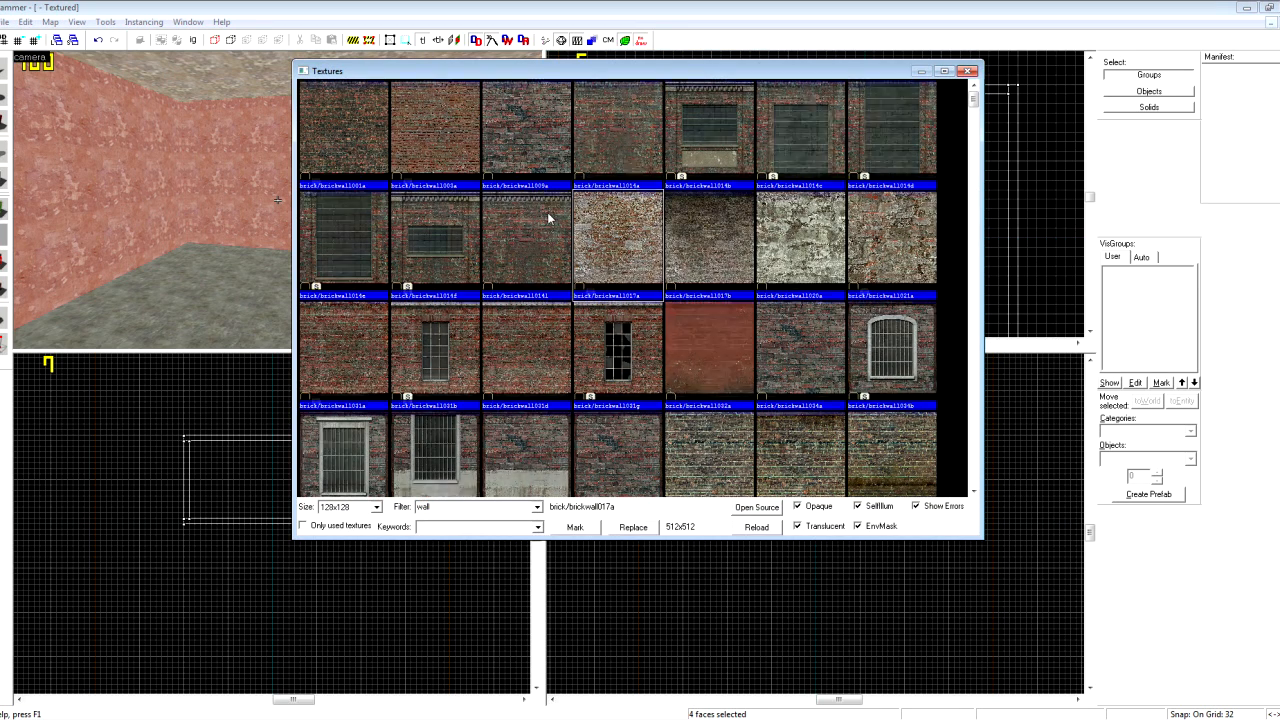
scroll(548, 218, down, 3)
scroll(555, 217, down, 1)
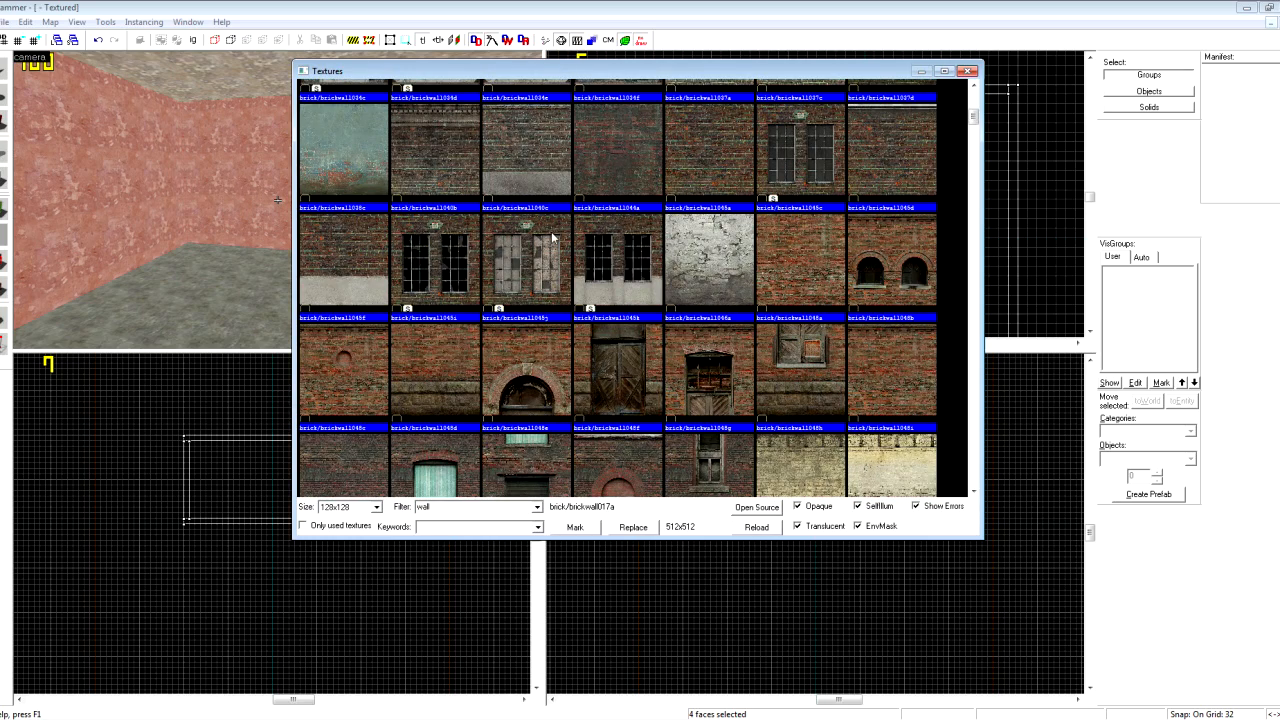
scroll(551, 237, down, 2)
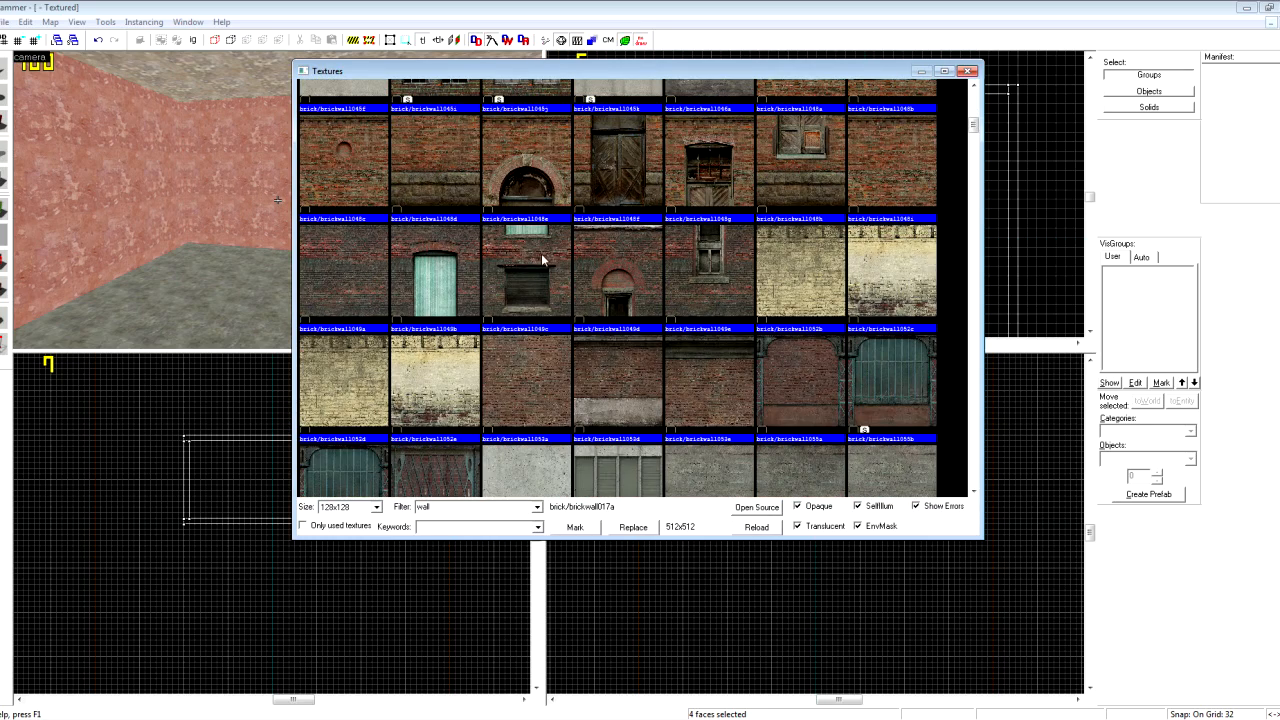
scroll(546, 350, down, 1)
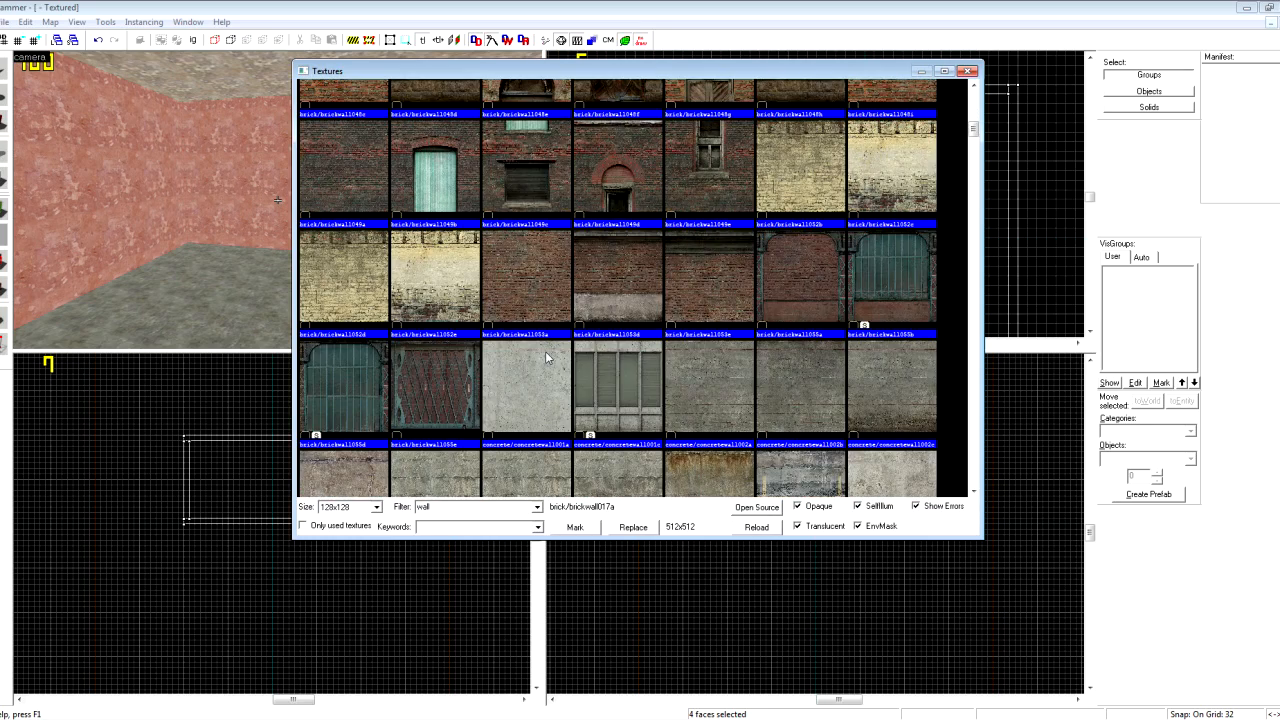
double_click(746, 415)
click(604, 461)
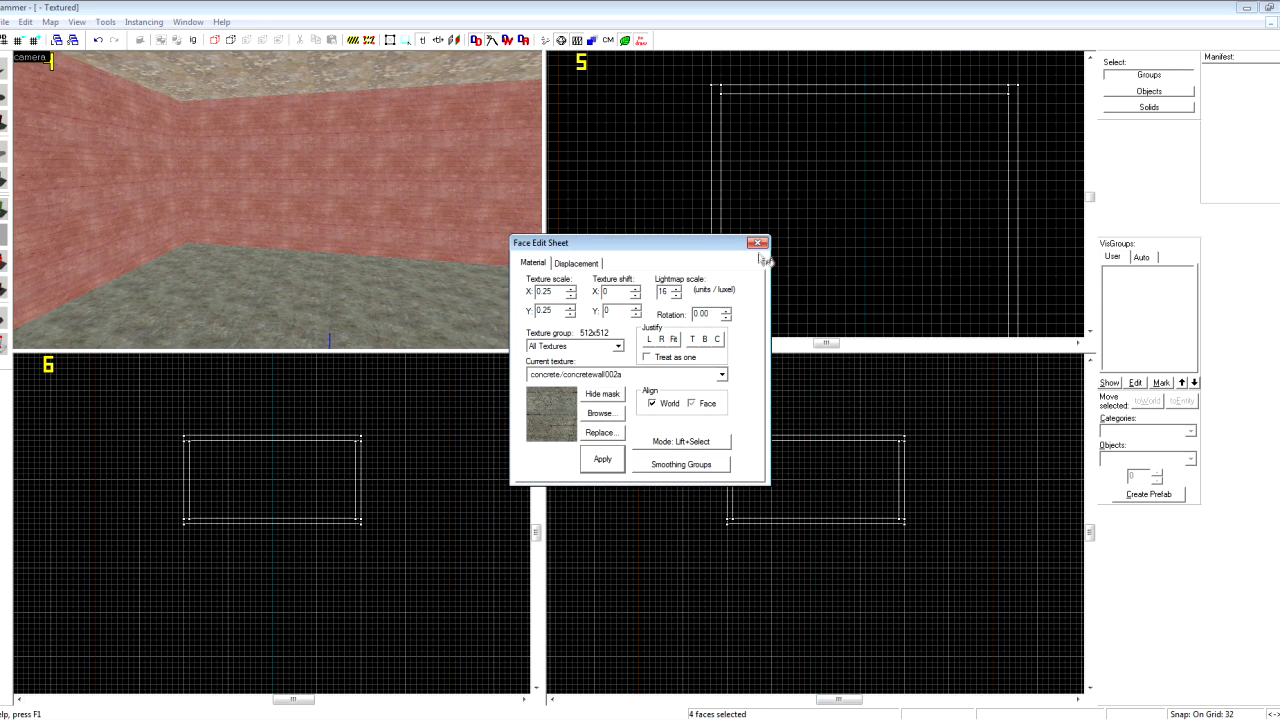
key(z)
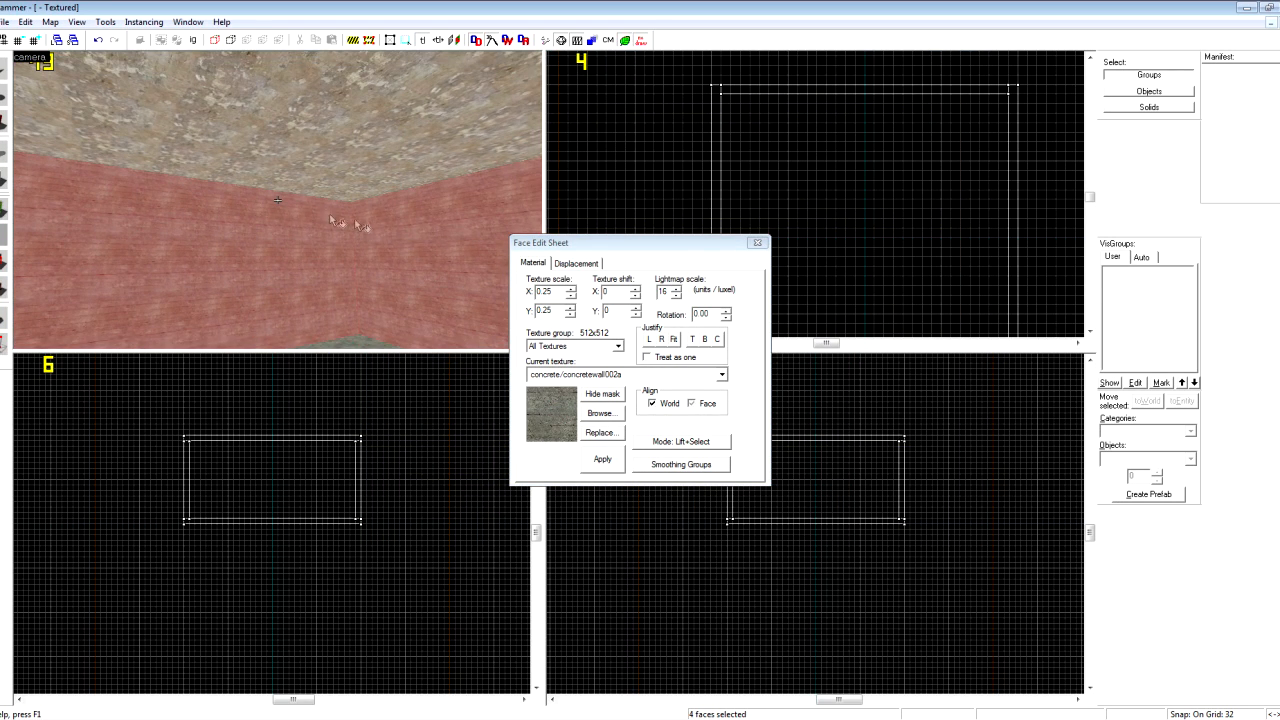
key(z)
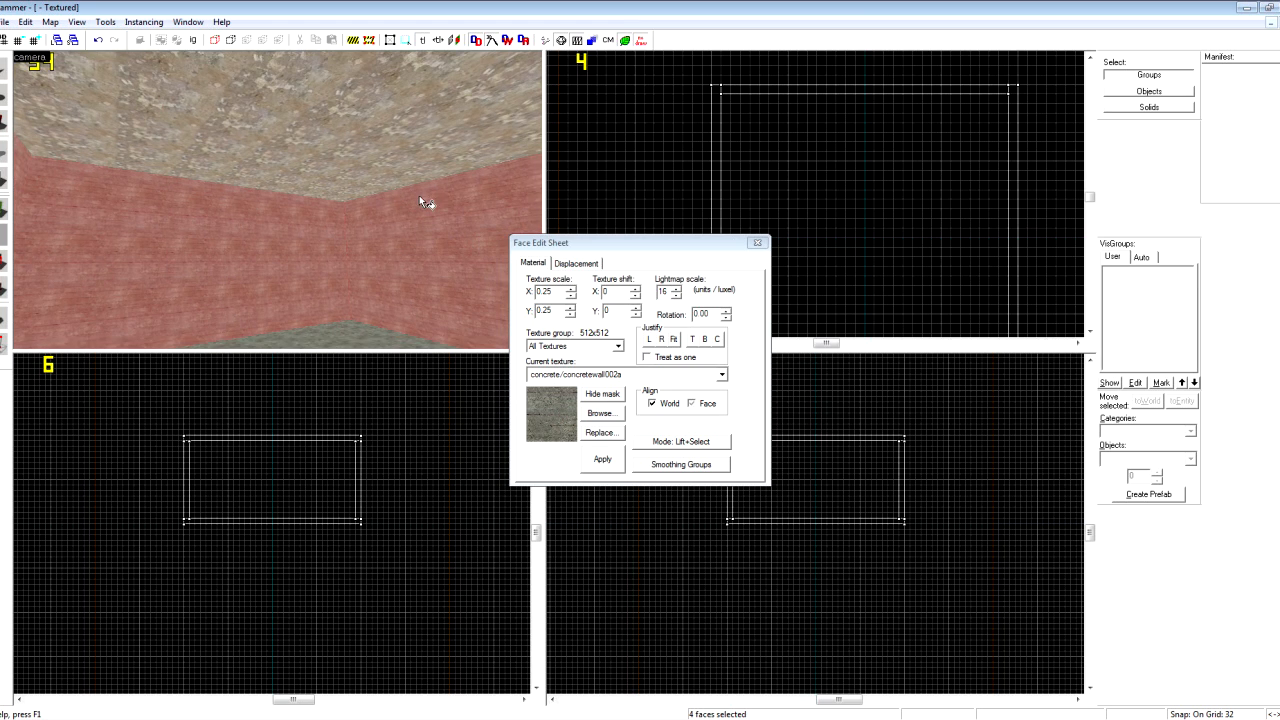
click(258, 214)
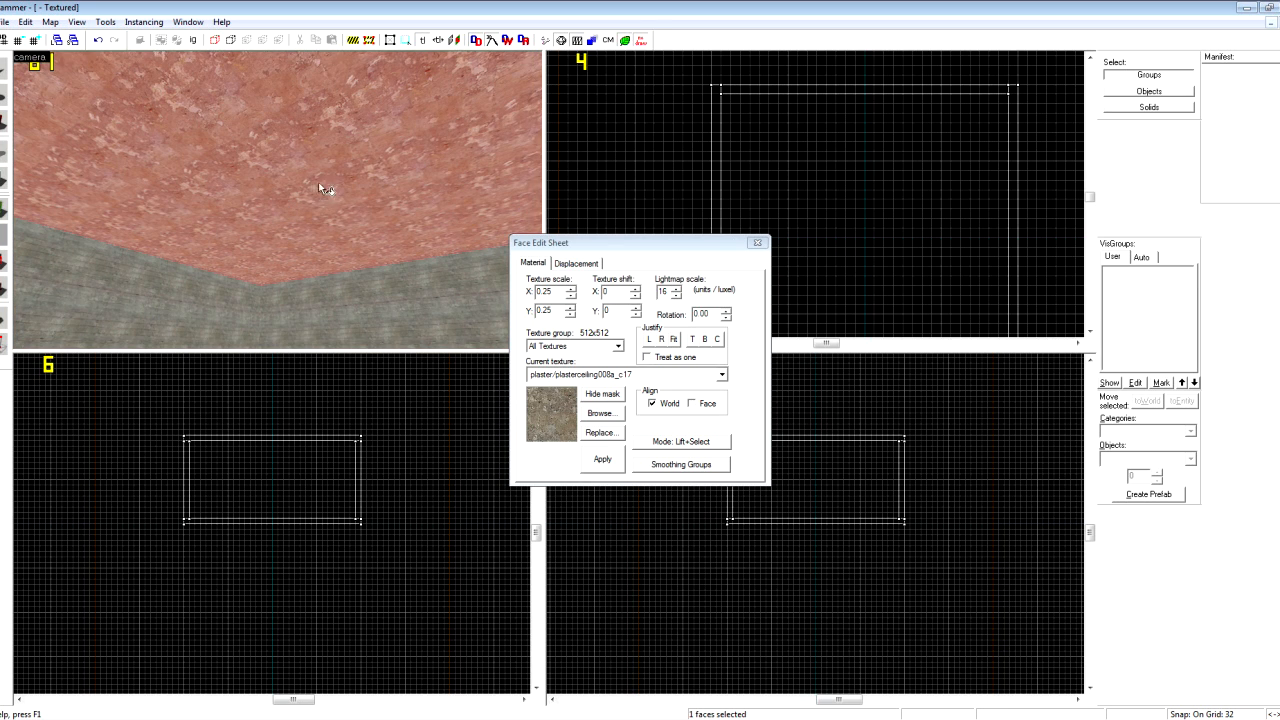
click(602, 413)
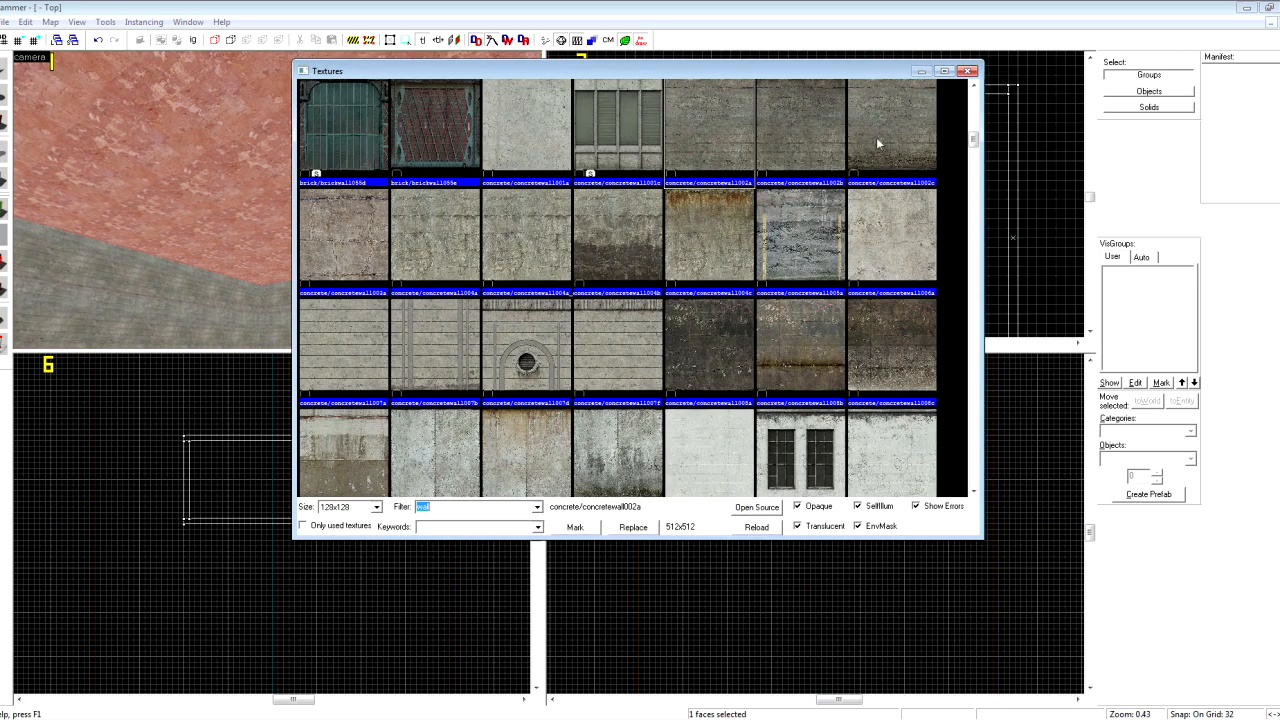
click(969, 74)
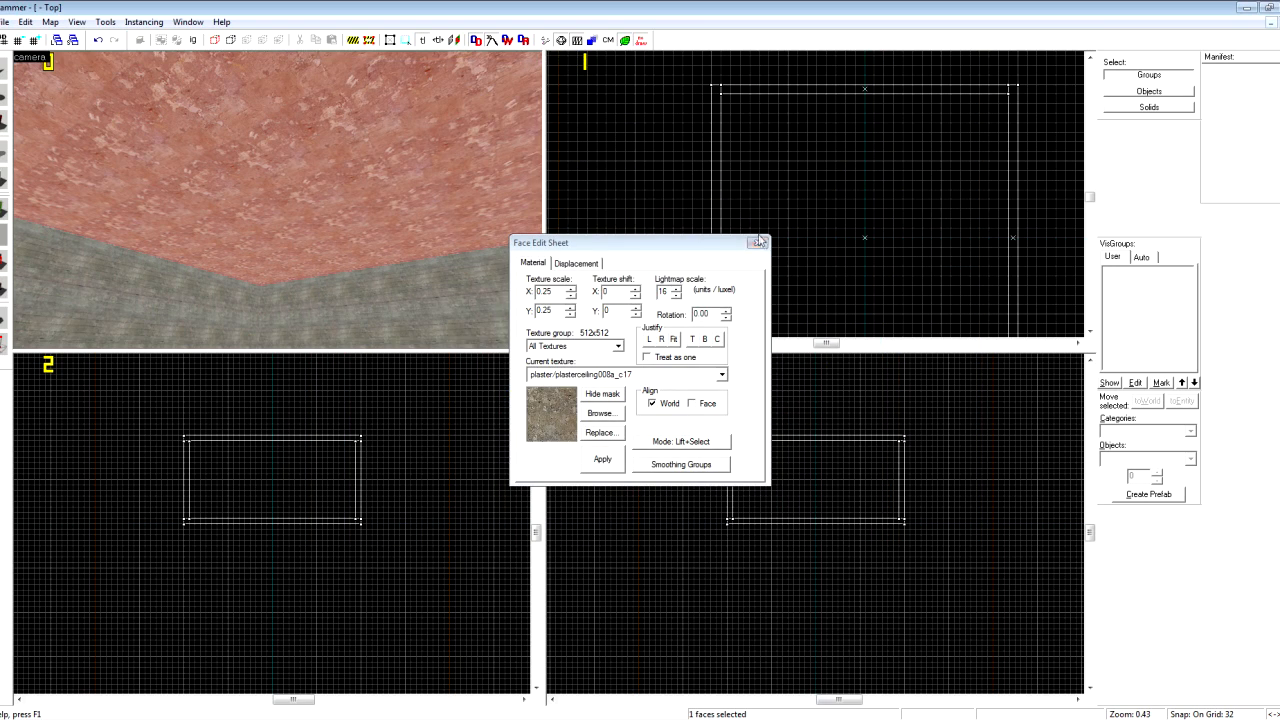
- Close the face editing sheet and set the Entity tool to place an info_player_start
click(758, 243)
key(z)
key(w)
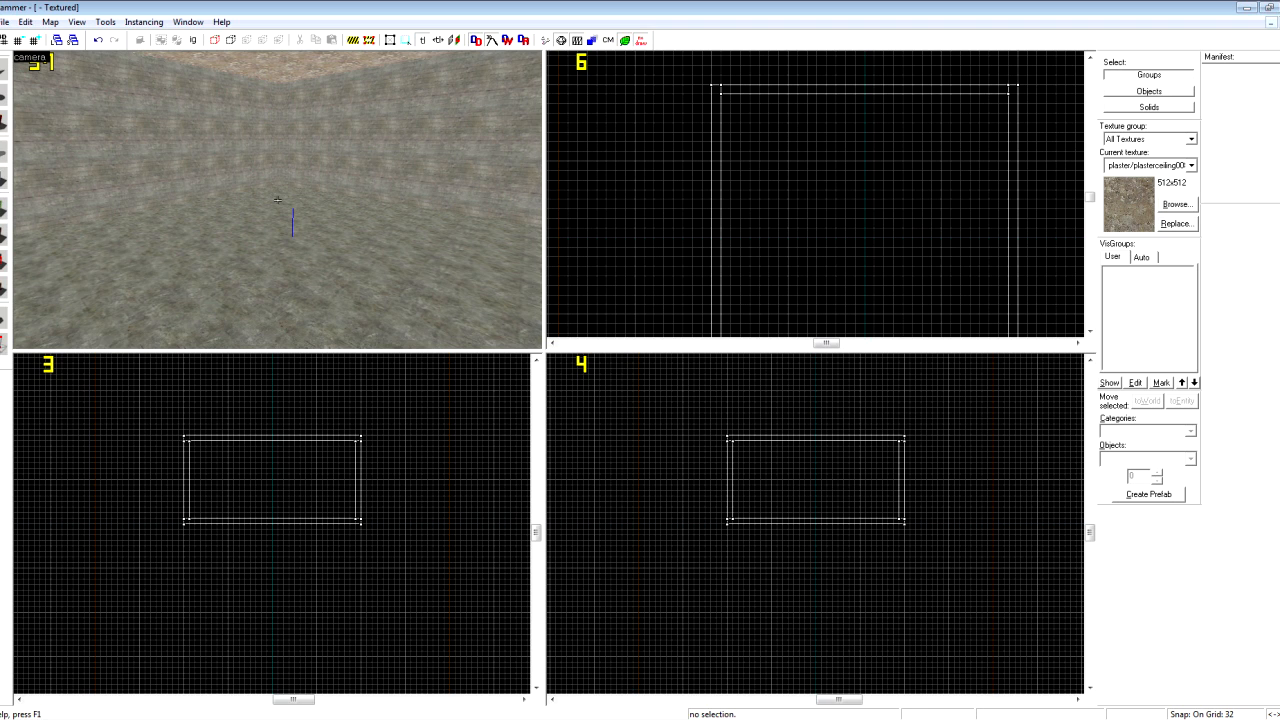
key(shift+e)
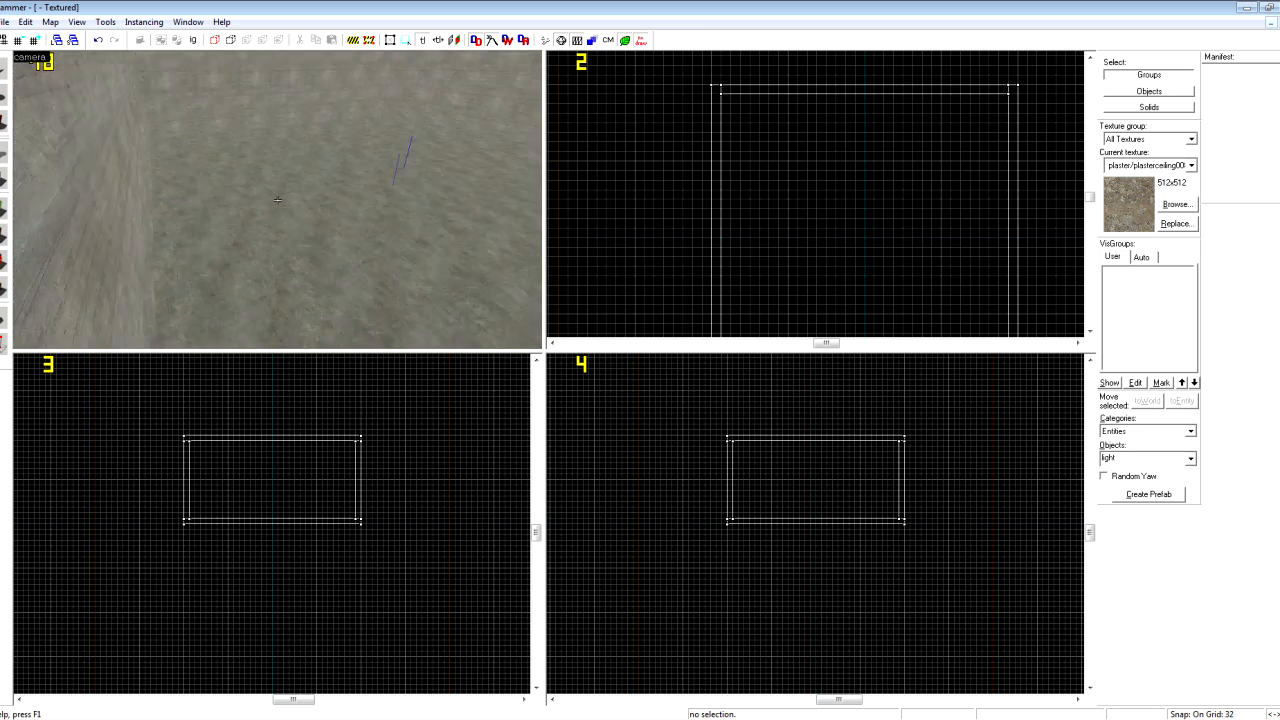
key(z)
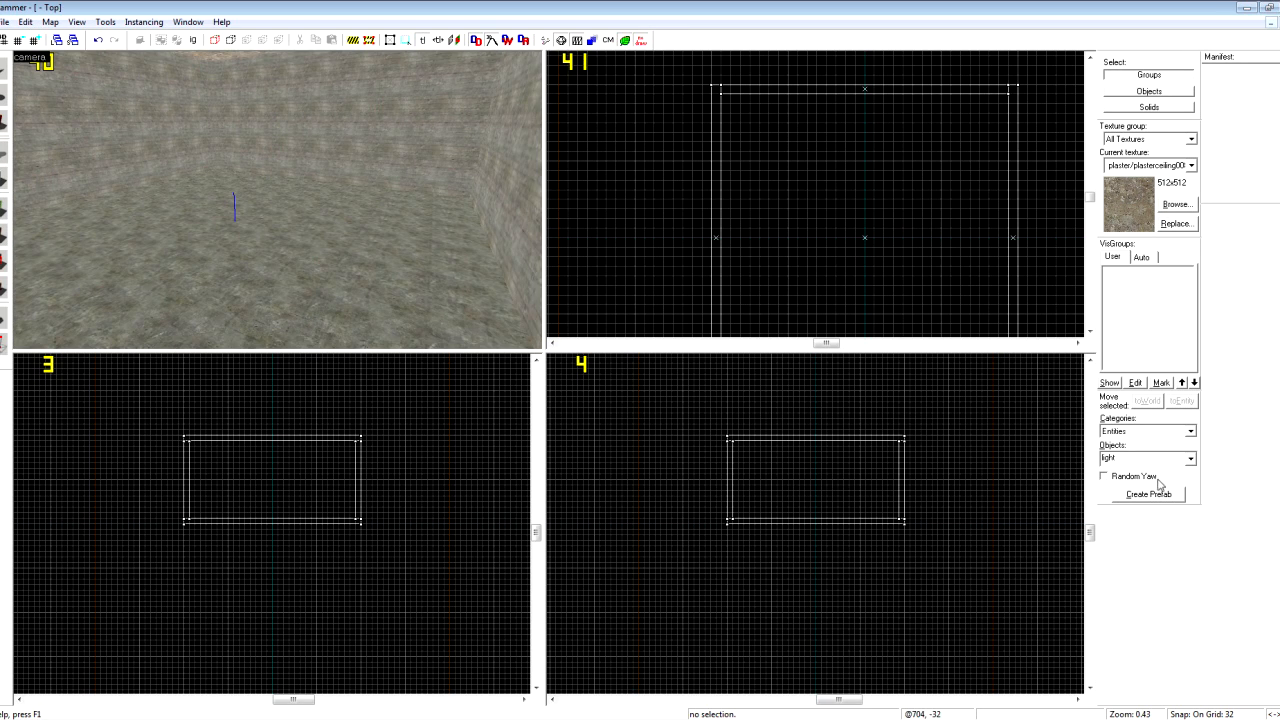
text(spawn)
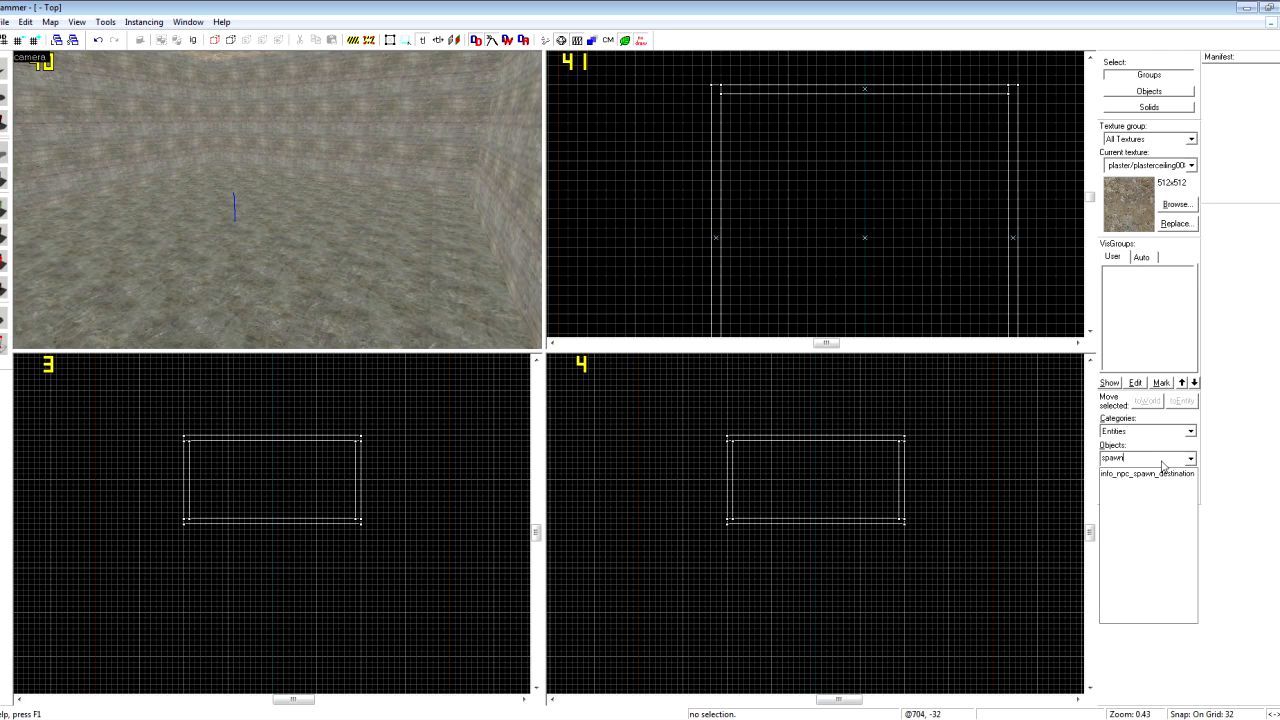
key(BackSpace)
key(BackSpace)
key(BackSpace)
text(tart)
click(1161, 477)
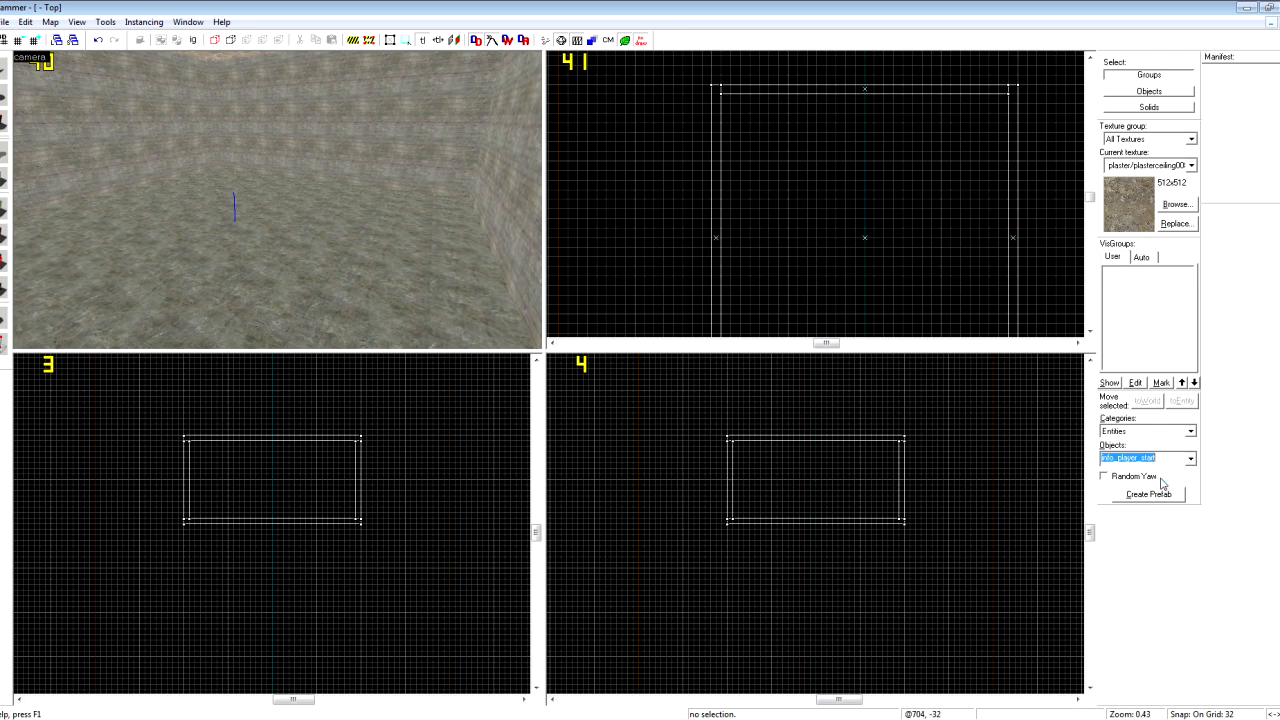
- Place the info_player_start on the floor near the middle of the room
click(249, 207)
key(z)
key(w)
key(w)
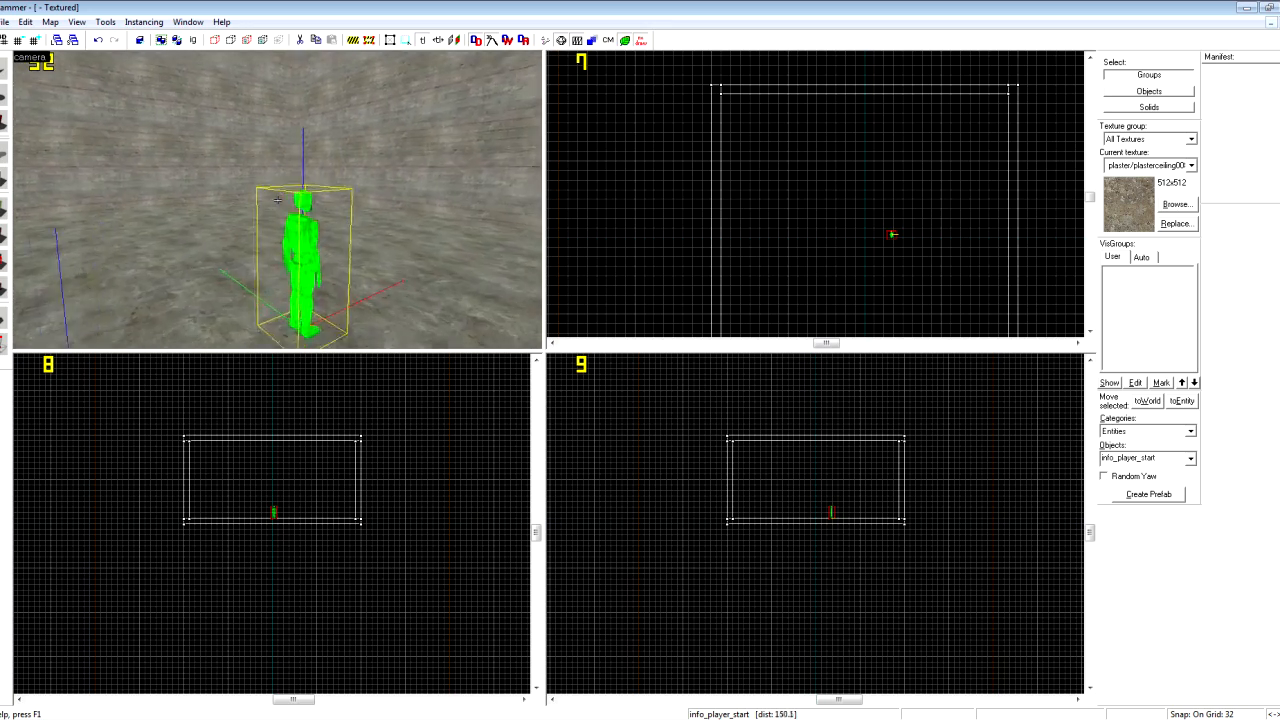
key(d)
key(s)
key(s)
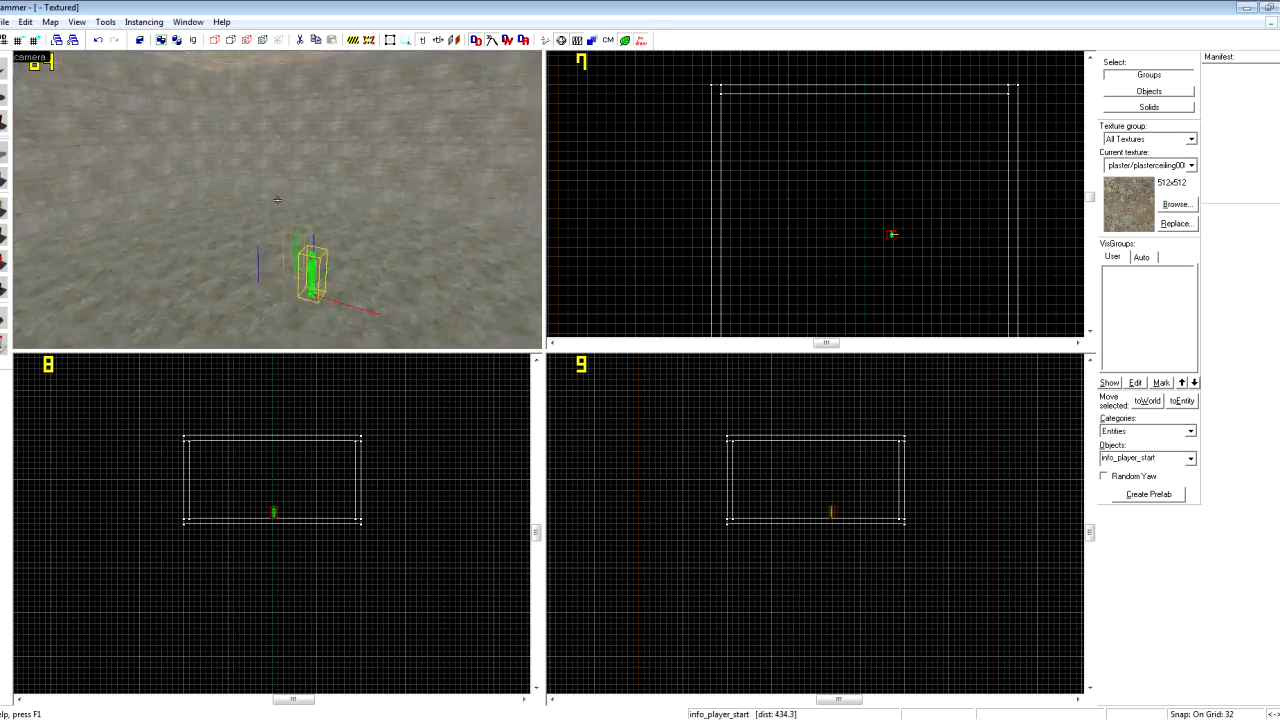
key(z)
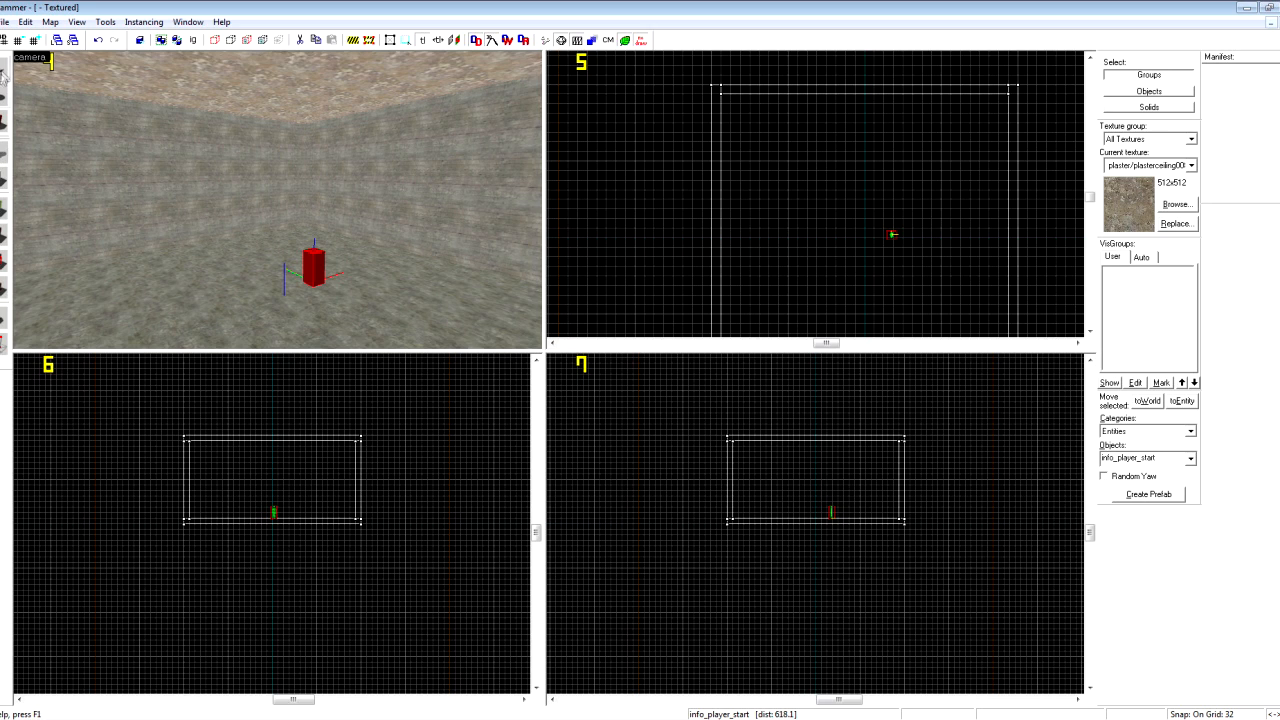
- Set the Entity tool to light and place five lights in the room: three on walls, one on the floor, one on the ceiling
click(2, 71)
click(2, 152)
click(1120, 457)
text(light)
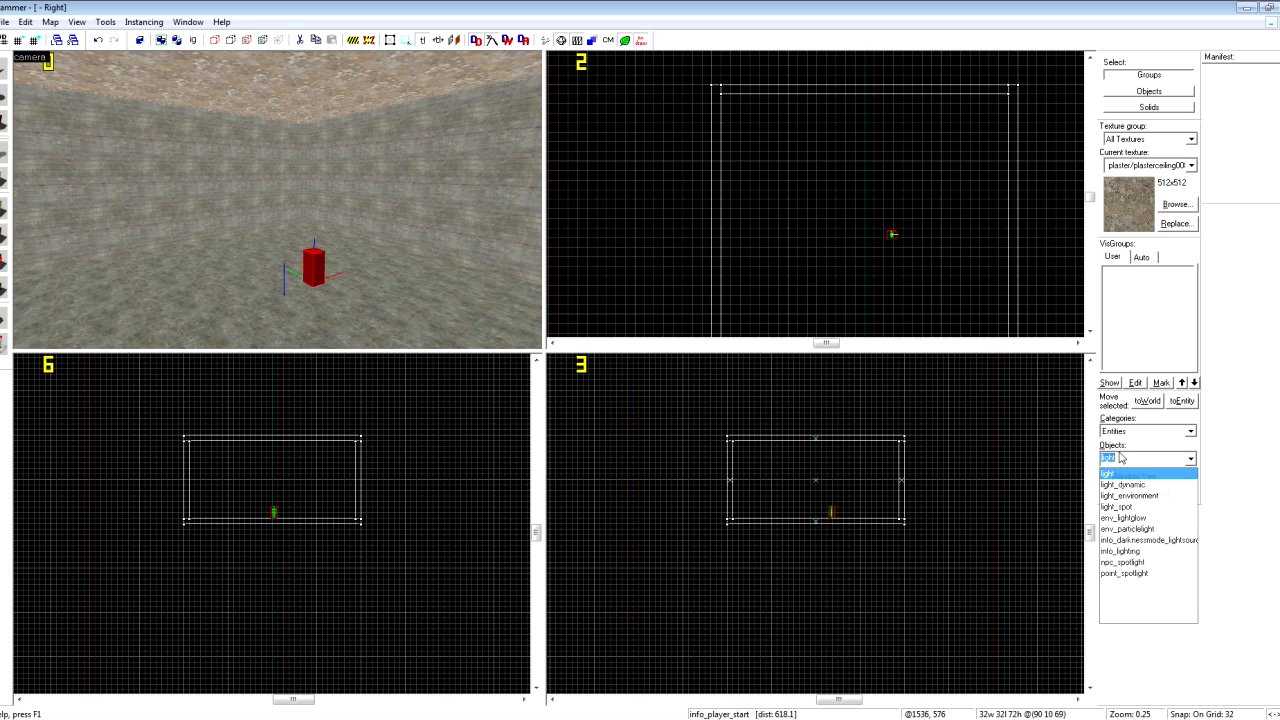
key(Return)
click(470, 185)
click(231, 184)
click(224, 296)
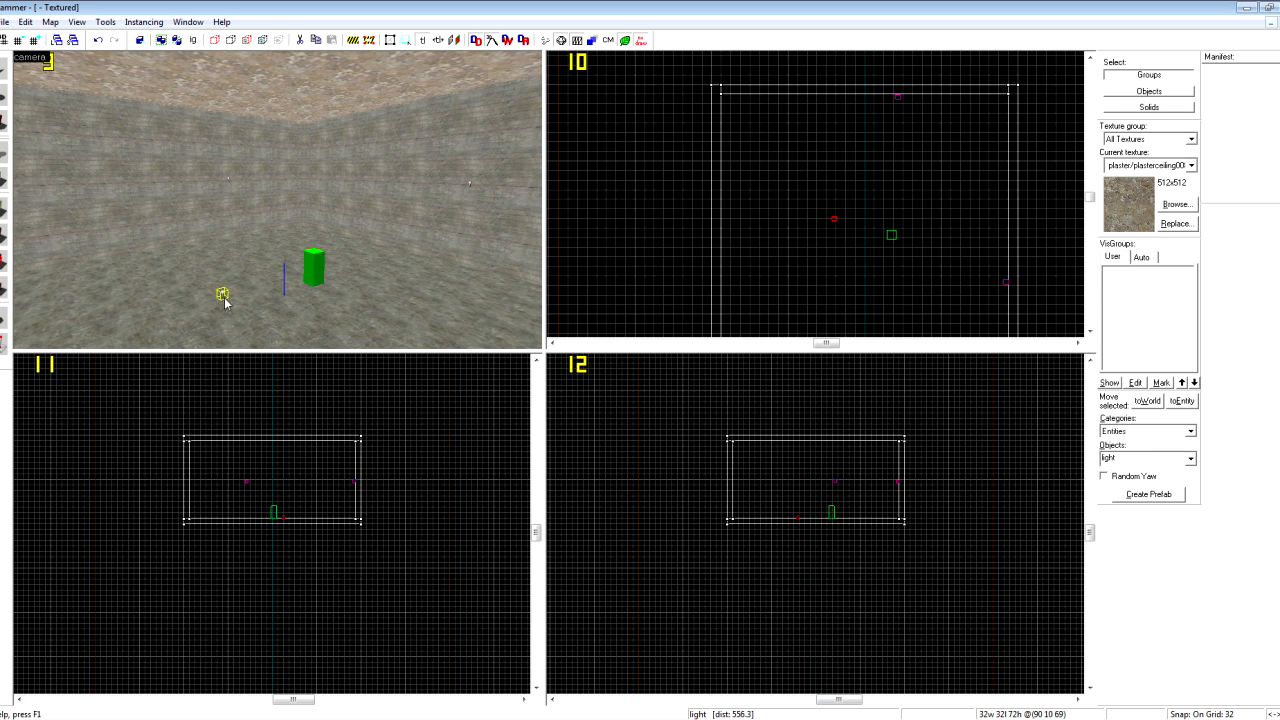
key(z)
click(278, 200)
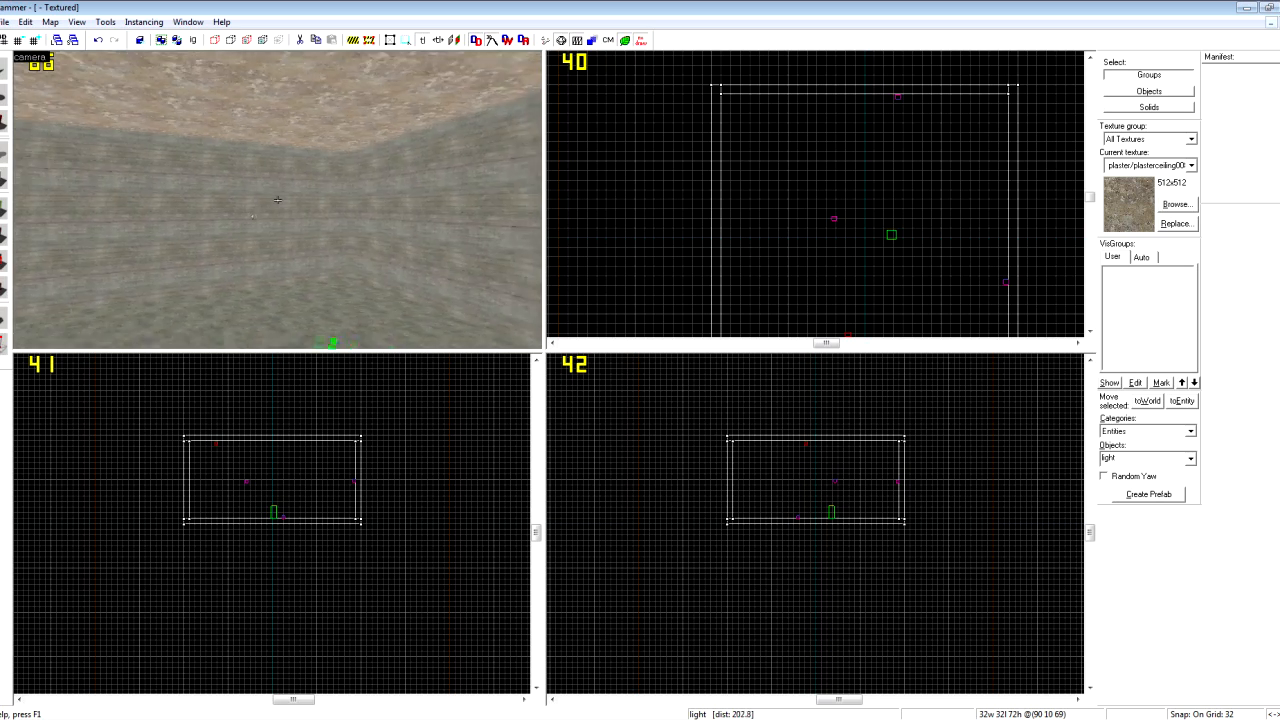
click(278, 200)
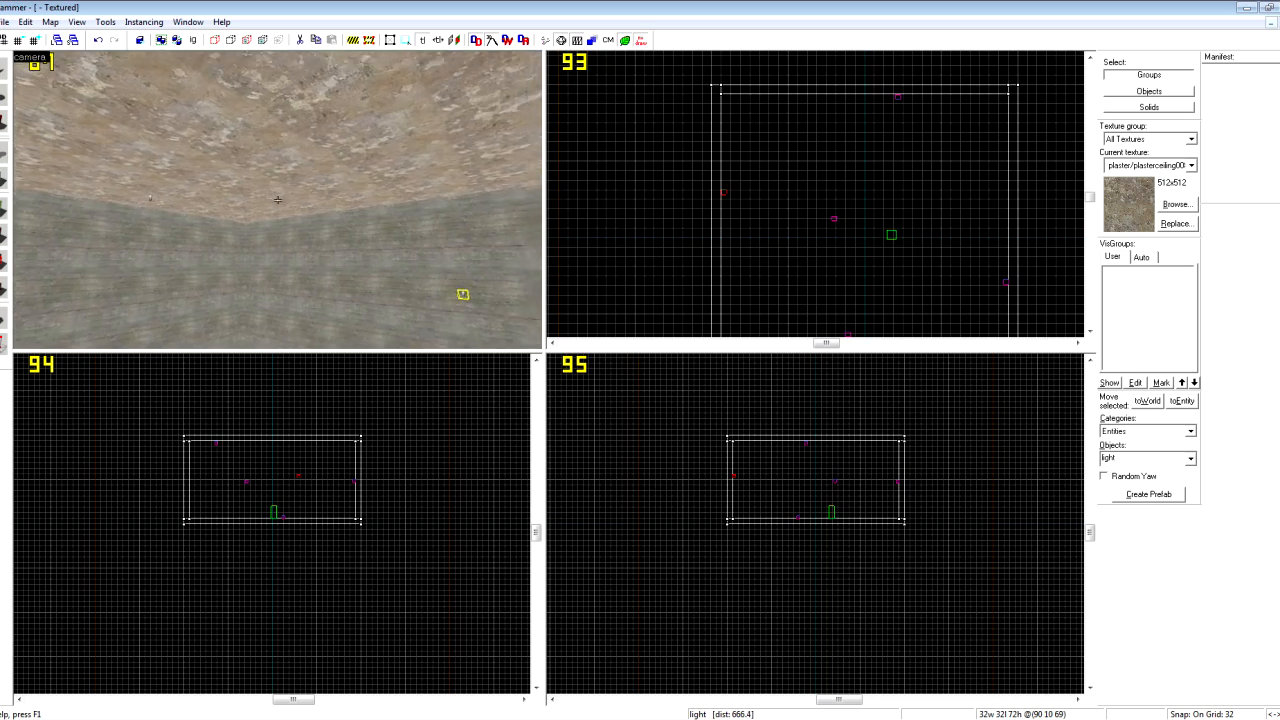
- Create another light at the exact centre of the room, at position 0 0 256
key(z)
scroll(800, 487, up, 5)
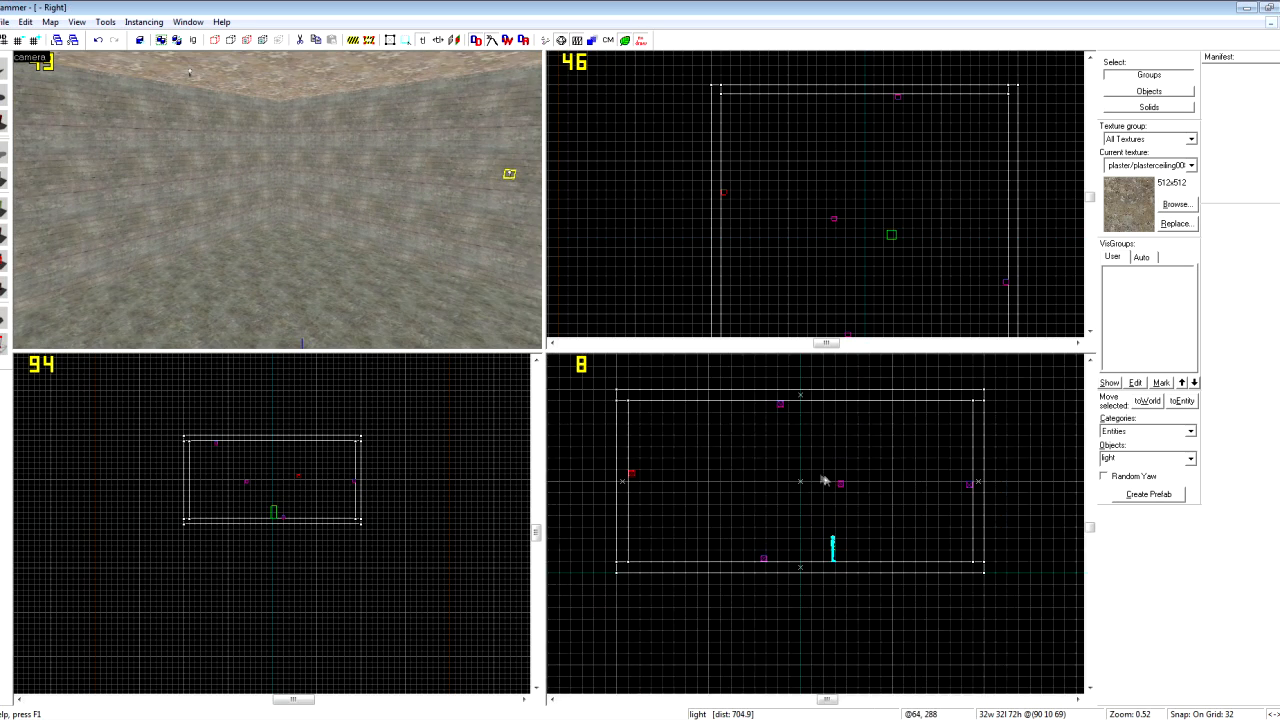
click(800, 487)
scroll(862, 235, up, 4)
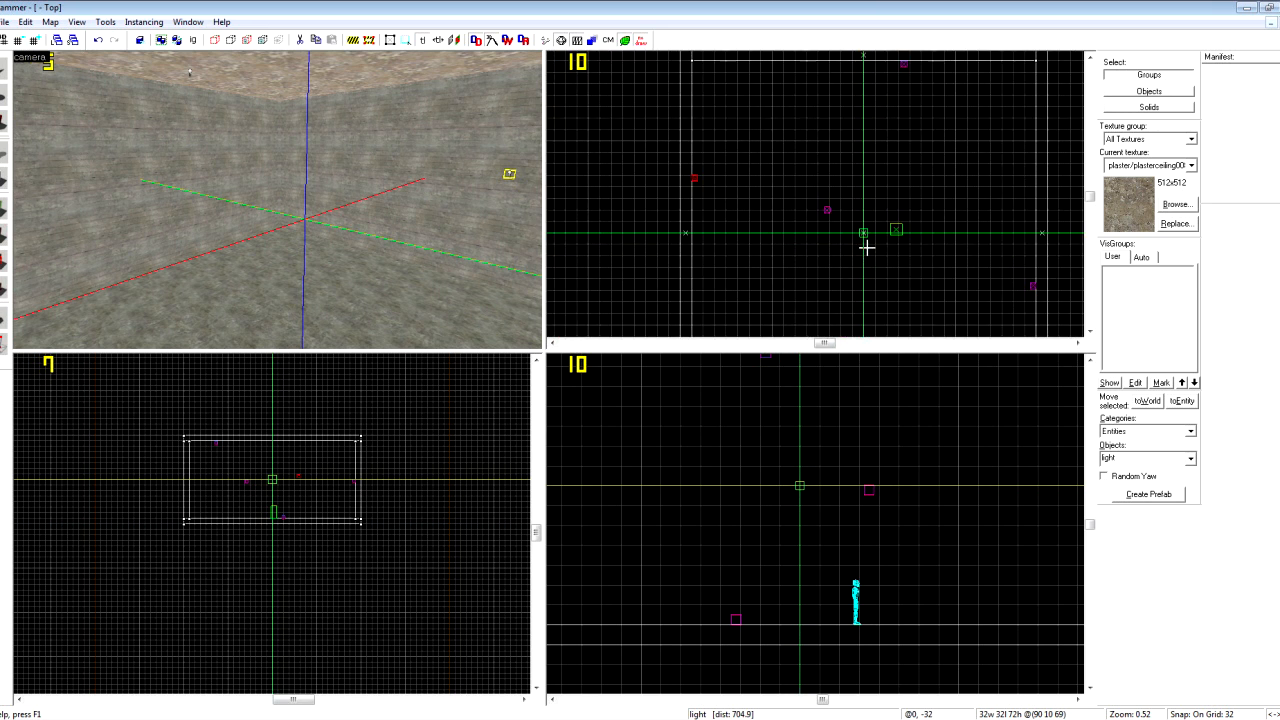
drag(751, 228, 862, 216)
key(z)
key(w)
key(s)
key(z)
key(Return)
key(w)
key(z)
key(s)
key(z)
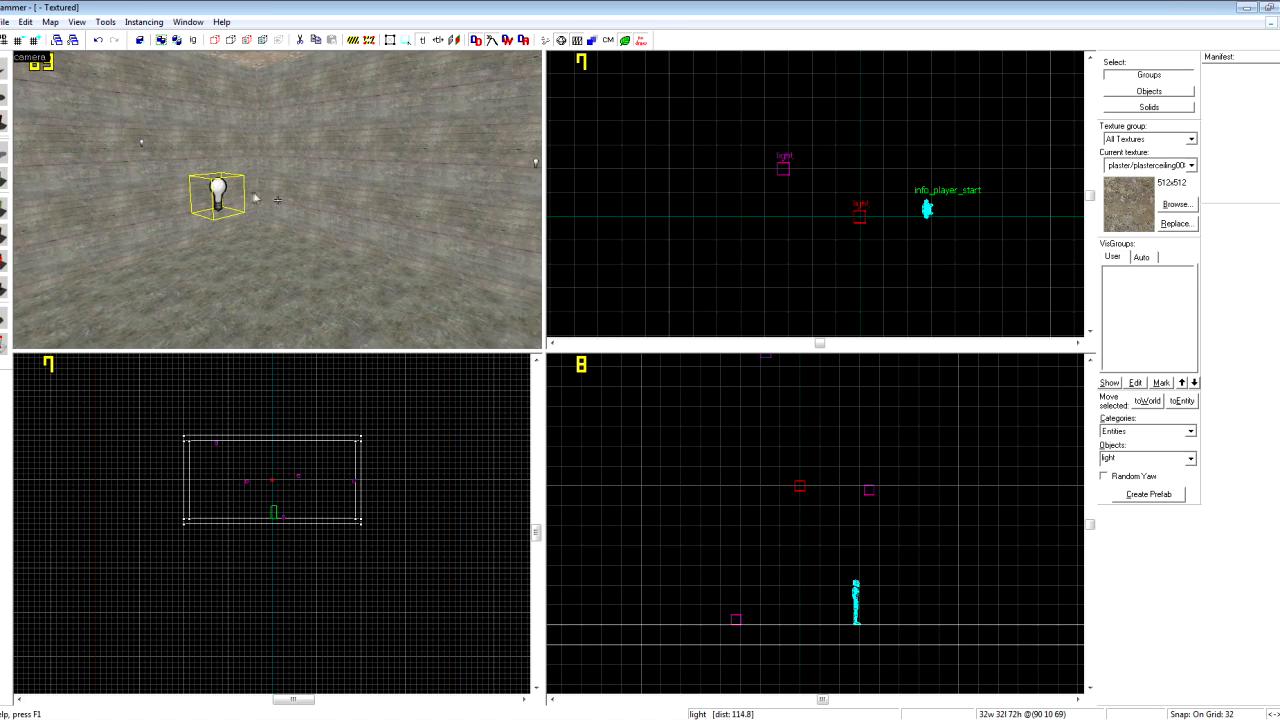
- Open the properties of the light at the room's centre and bring up its Brightness property
click(221, 198)
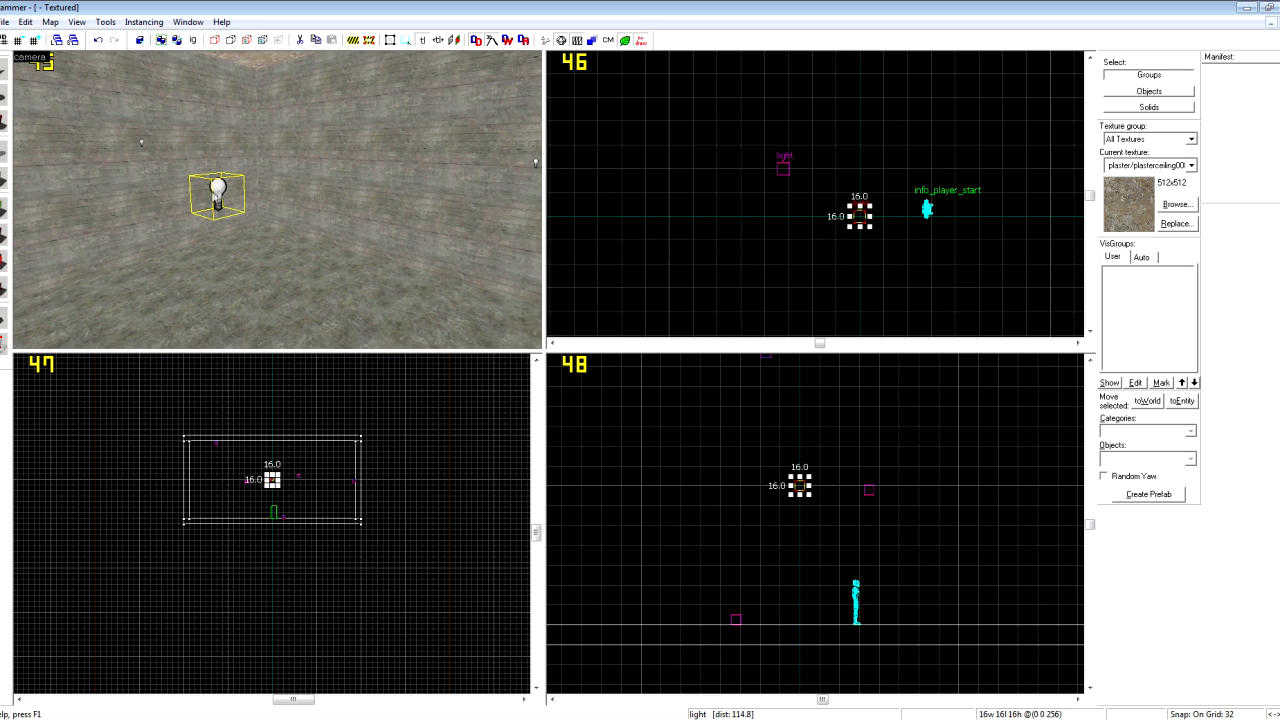
click(220, 153)
double_click(218, 190)
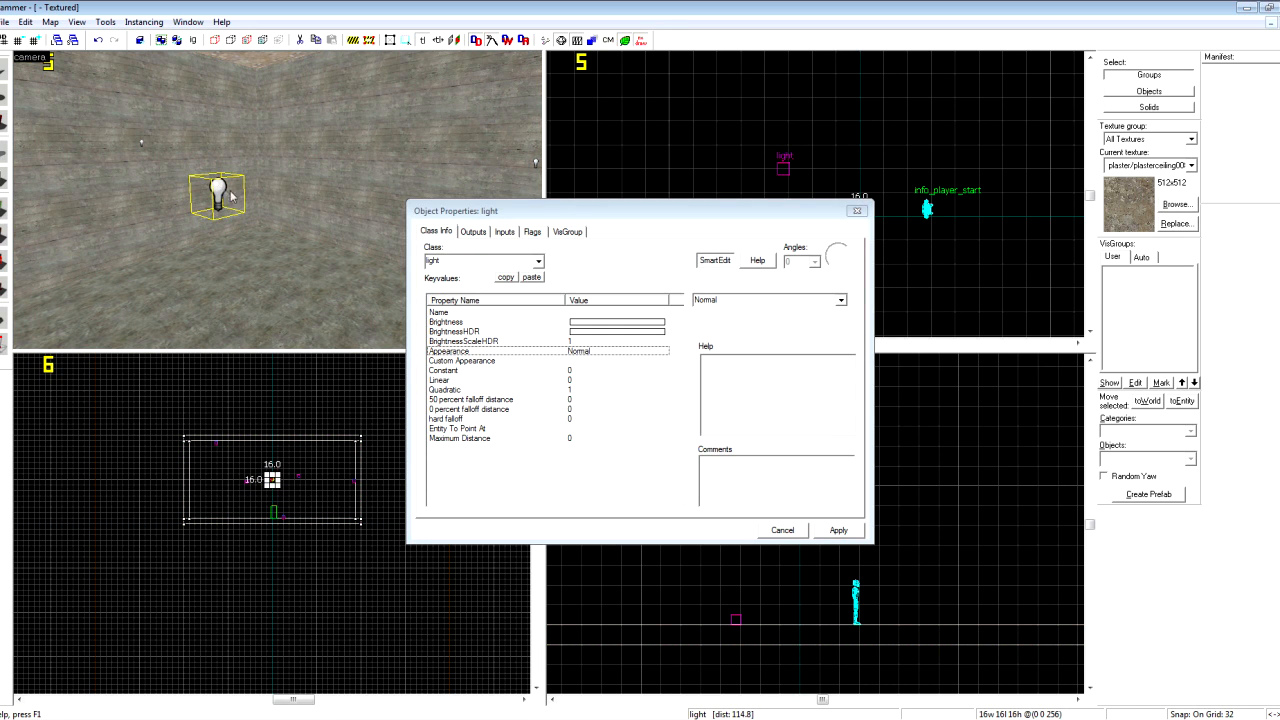
click(600, 316)
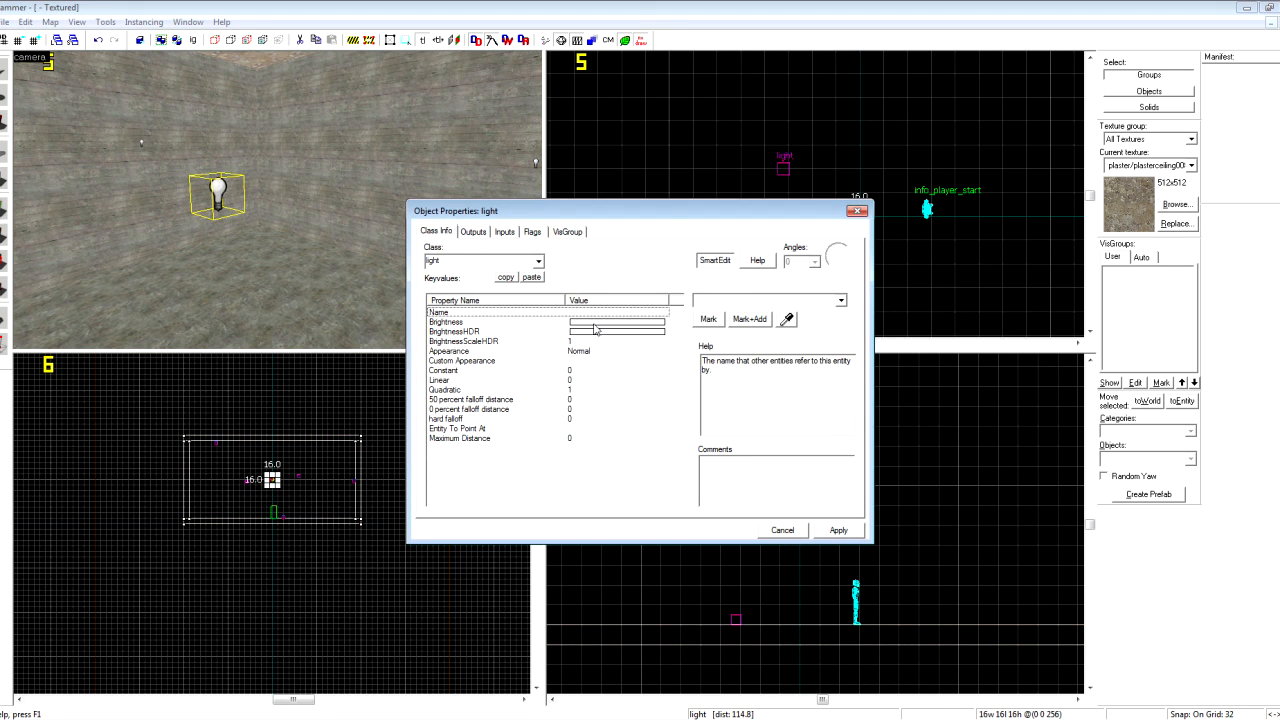
click(594, 324)
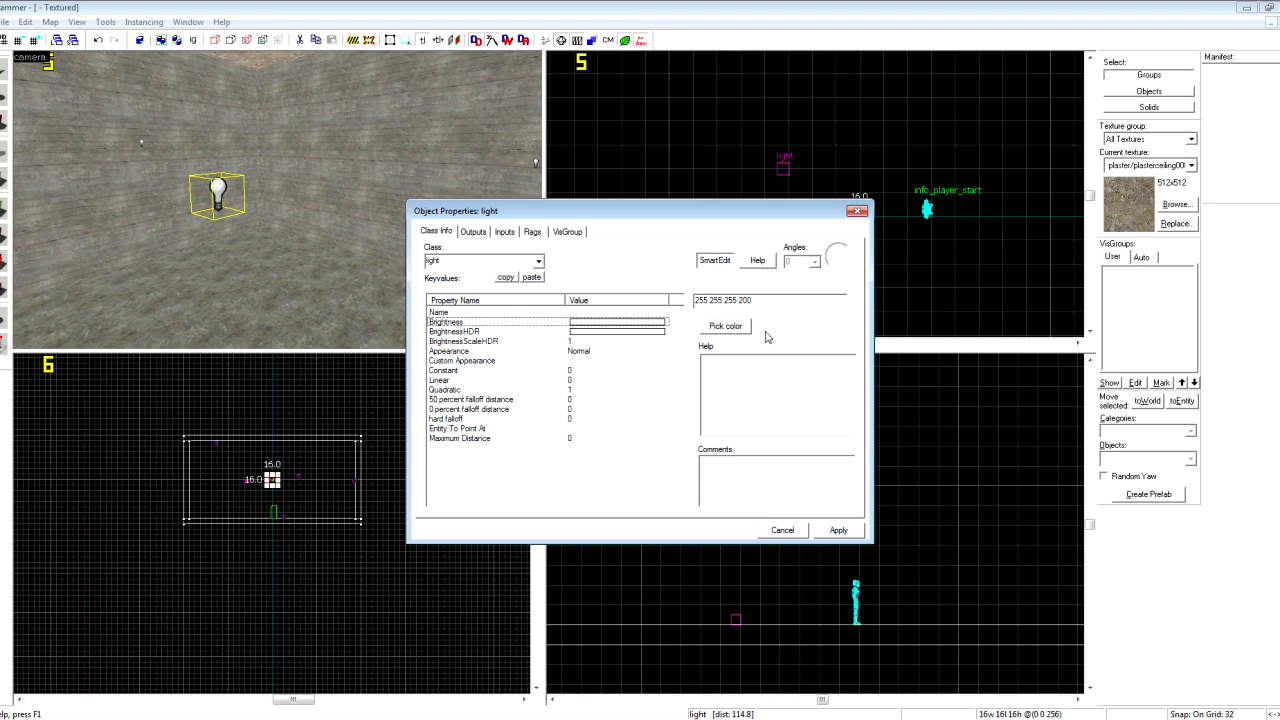
- Set the centre light's Appearance to Candle A and apply the change
click(585, 341)
click(631, 352)
click(841, 300)
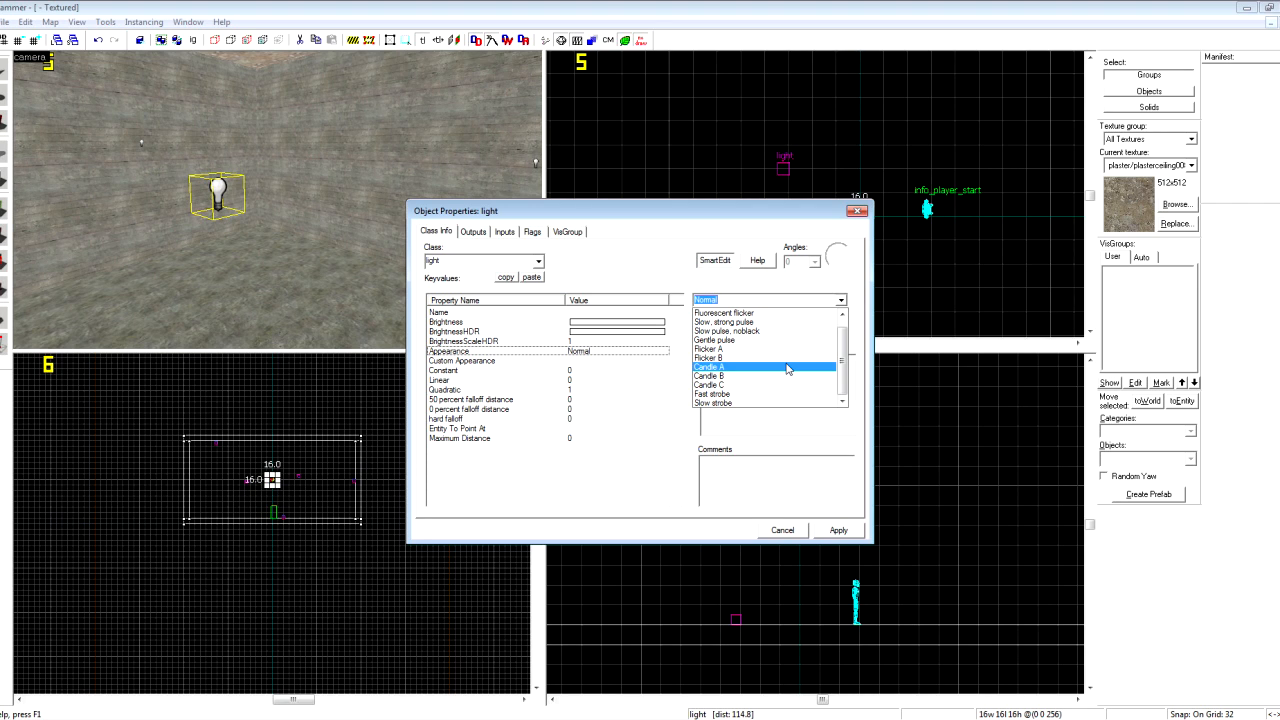
scroll(787, 366, up, 1)
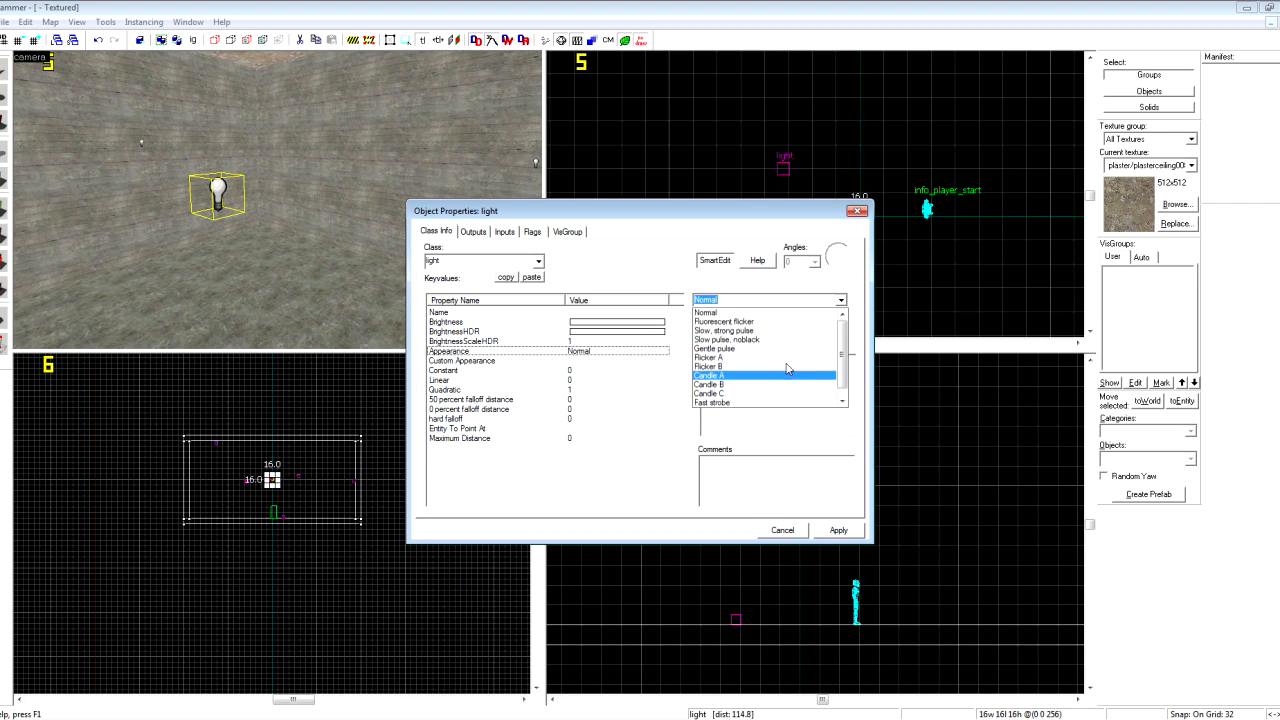
click(725, 376)
click(839, 531)
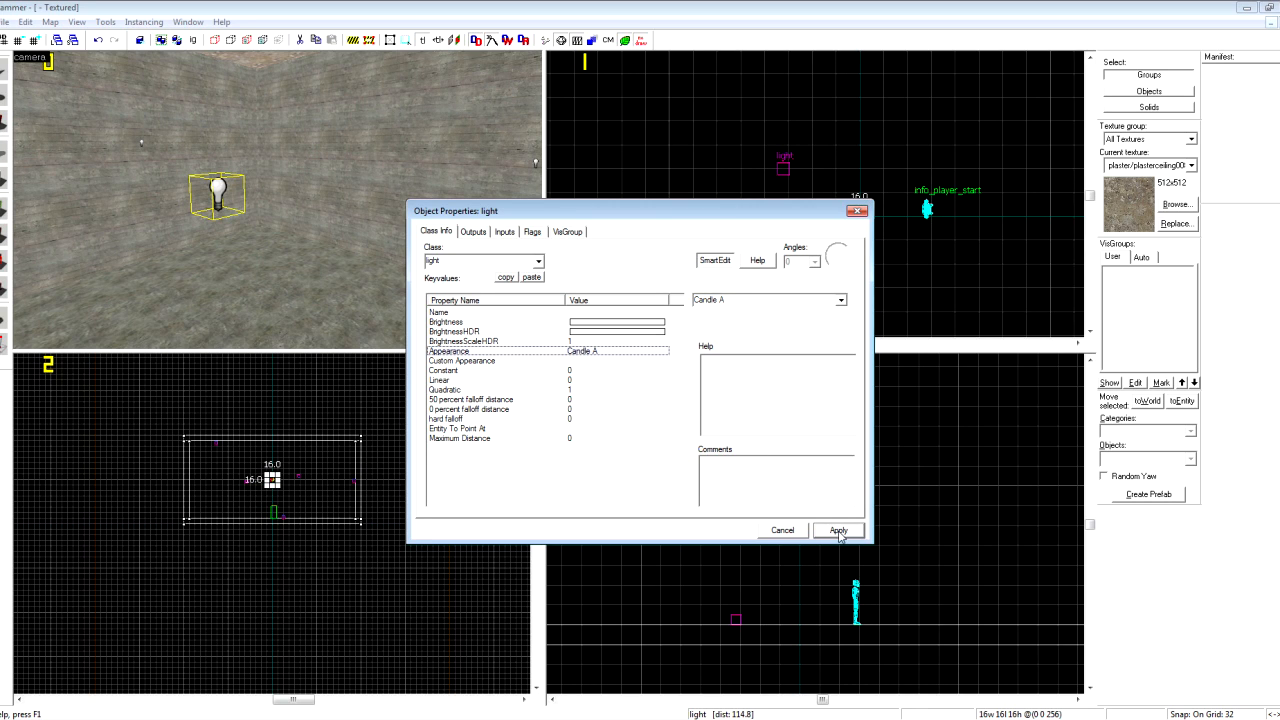
- Change the centre light's Brightness colour to red, apply it and close the object properties
click(655, 321)
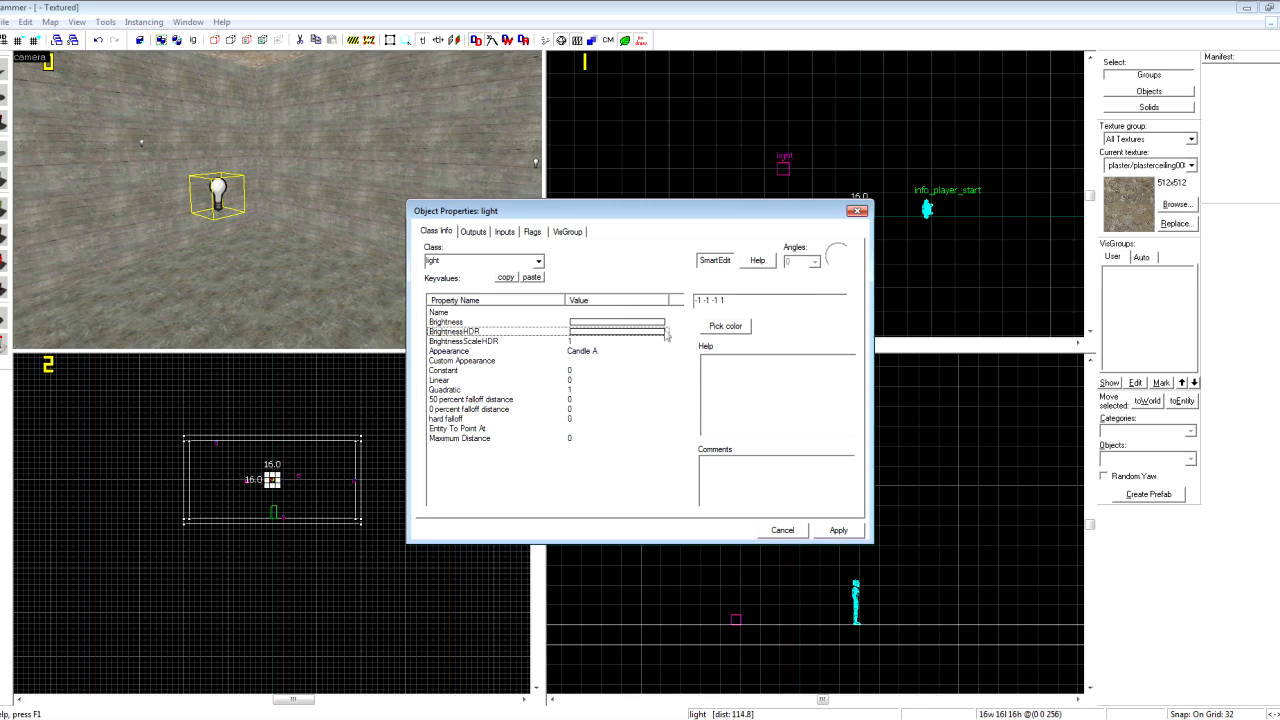
click(748, 327)
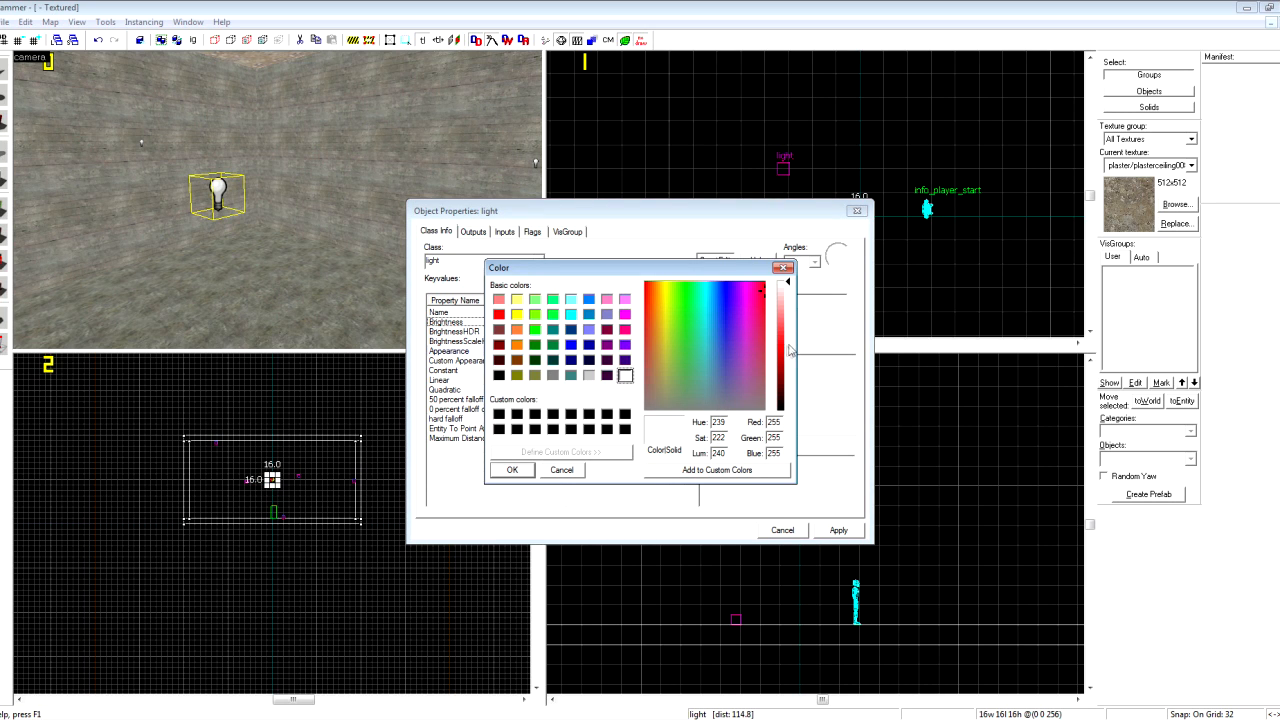
click(789, 350)
click(512, 470)
click(838, 531)
click(857, 211)
- Save the map as basic_room.vmf in the Basic_Room folder, overwriting the existing file
key(ctrl+s)
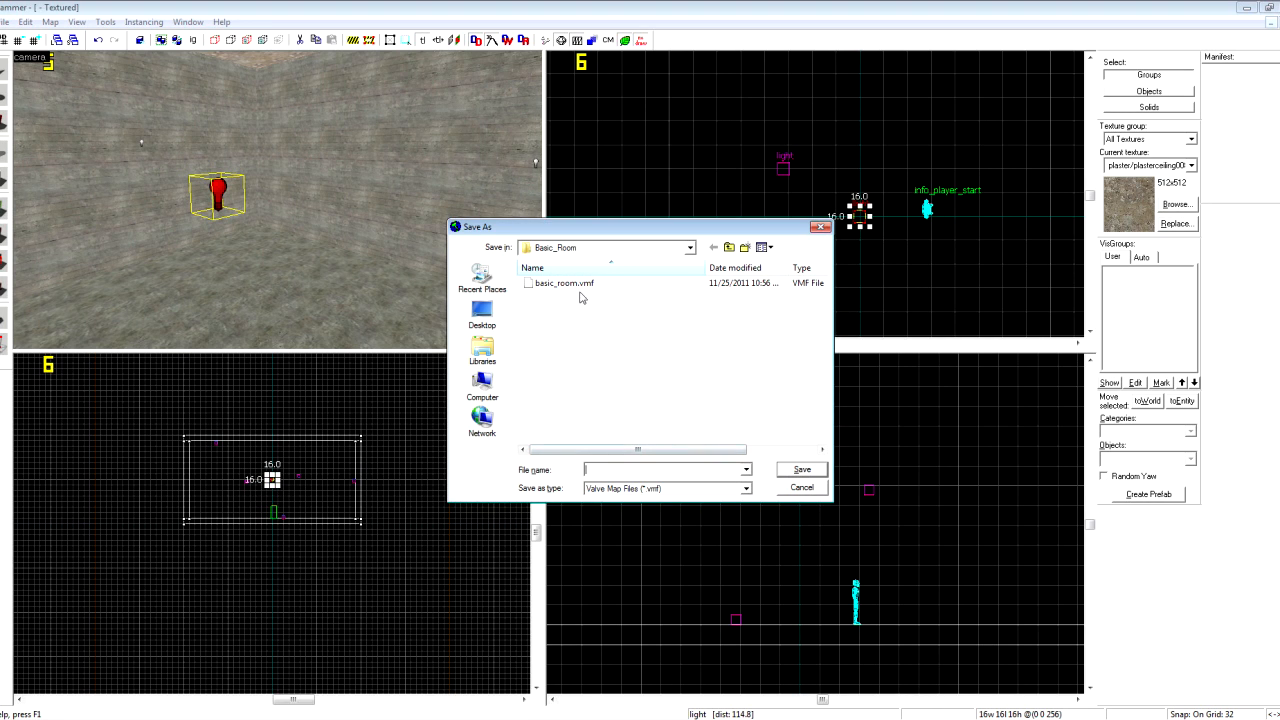
click(578, 288)
click(795, 469)
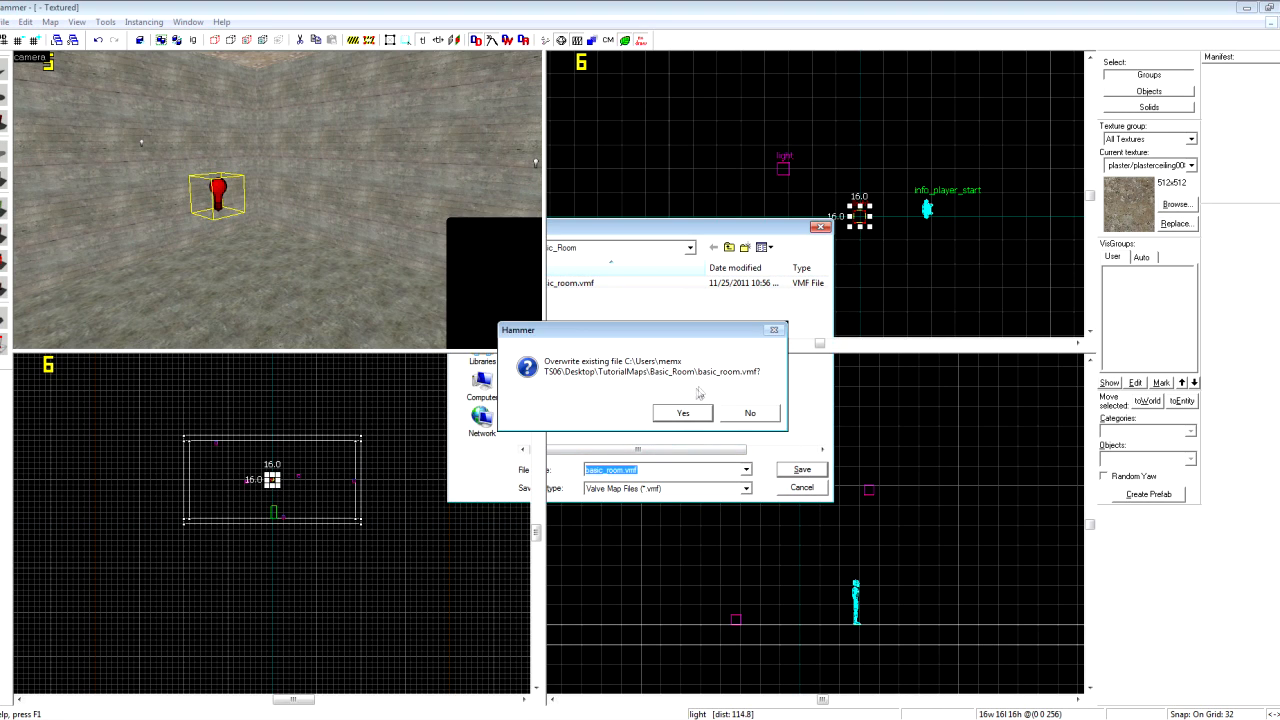
click(683, 412)
key(z)
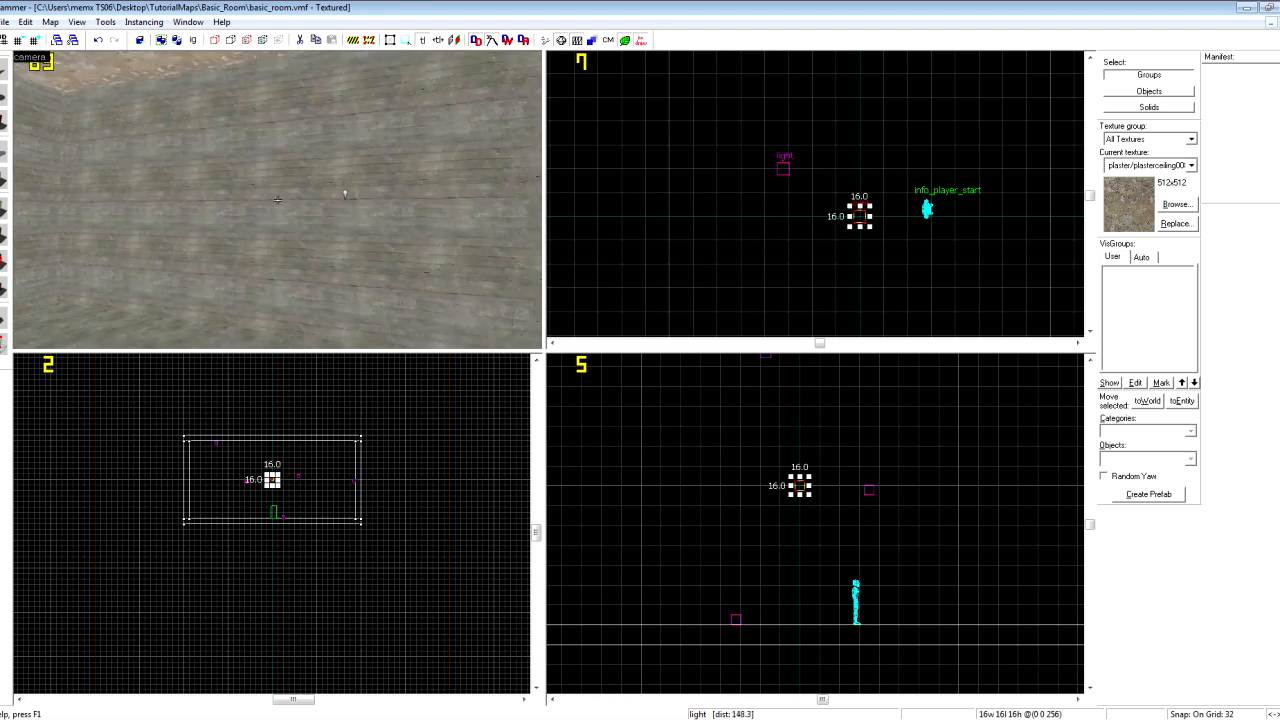
key(w)
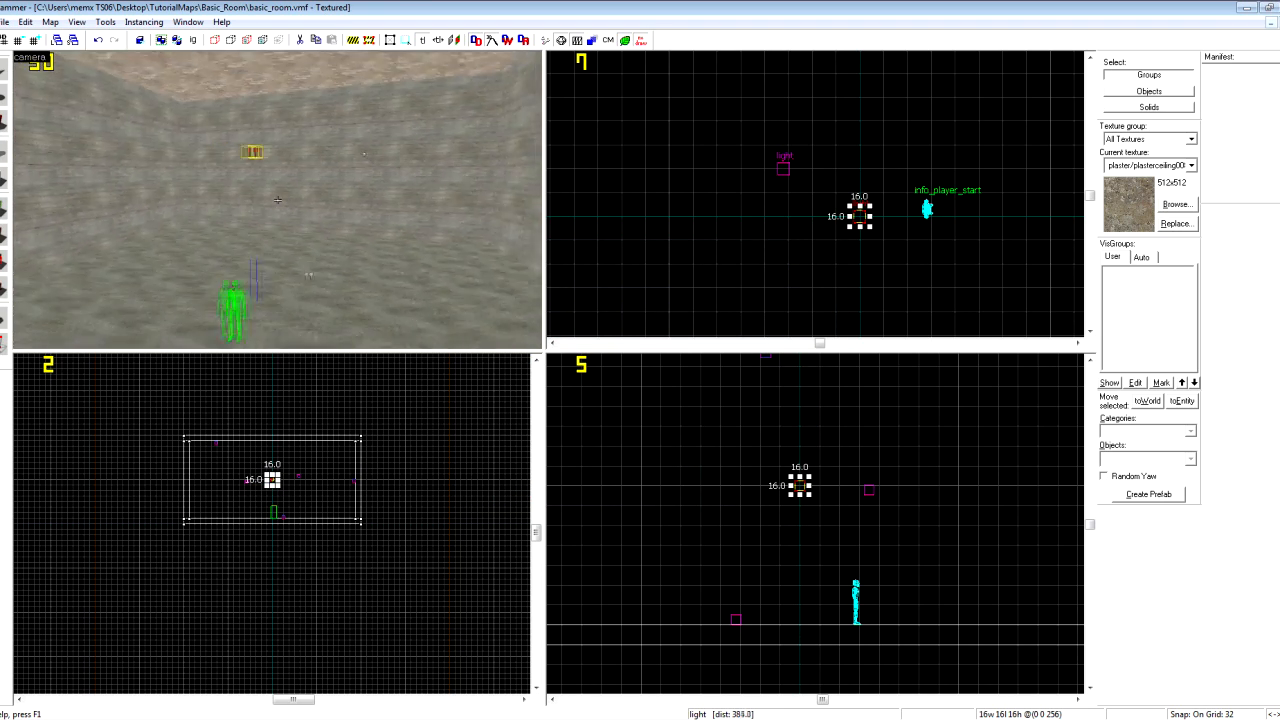
key(a)
key(d)
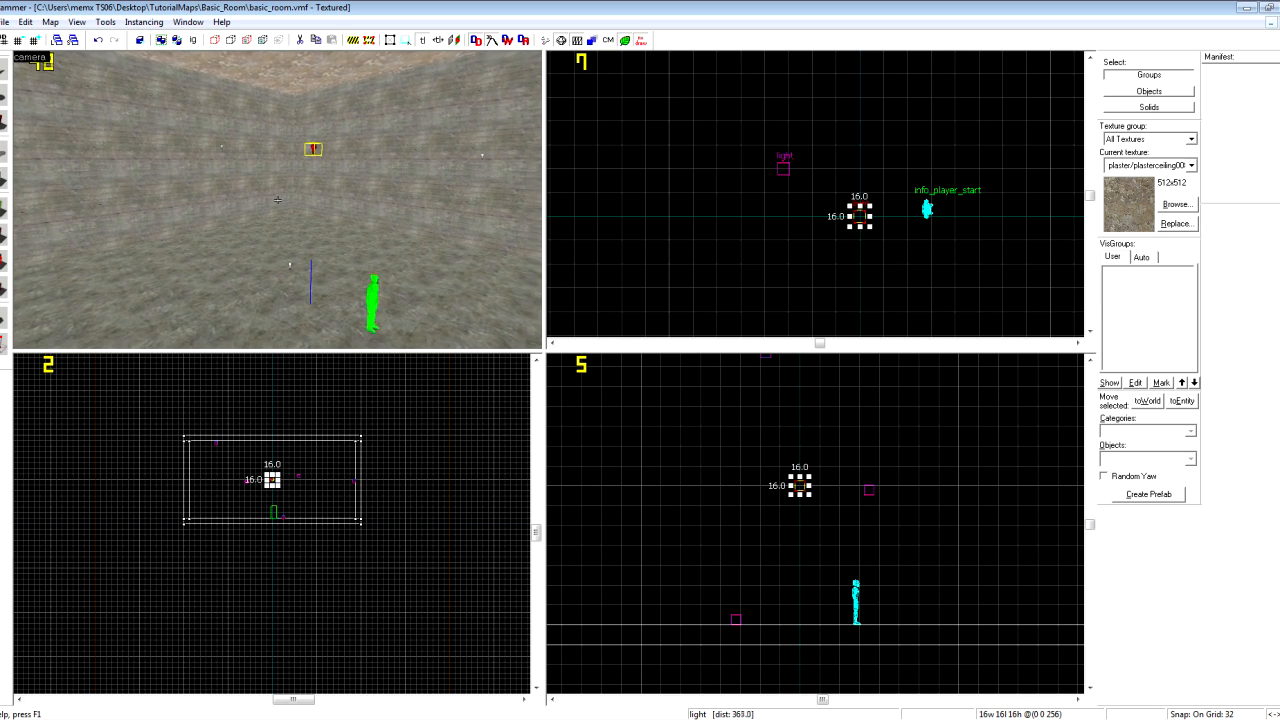
key(d)
key(w)
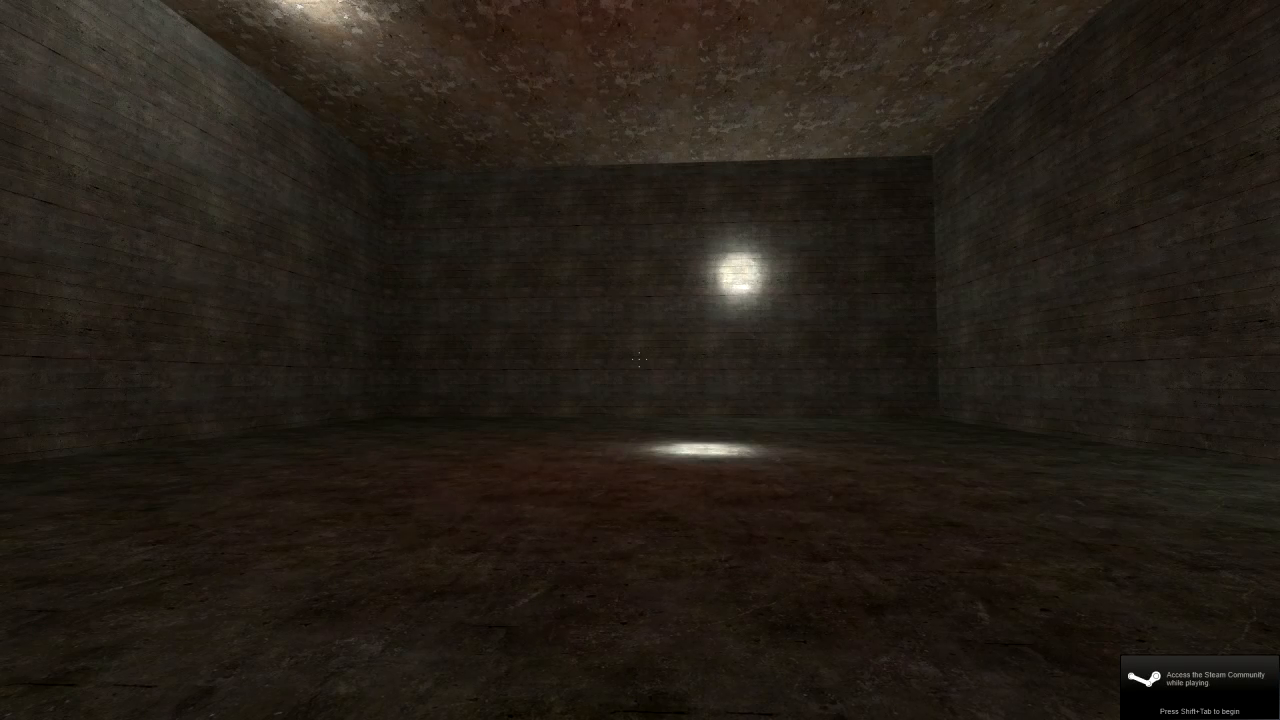
- Walk around the room in the running game to examine the lighting on its ceiling, walls and floor
key(w)
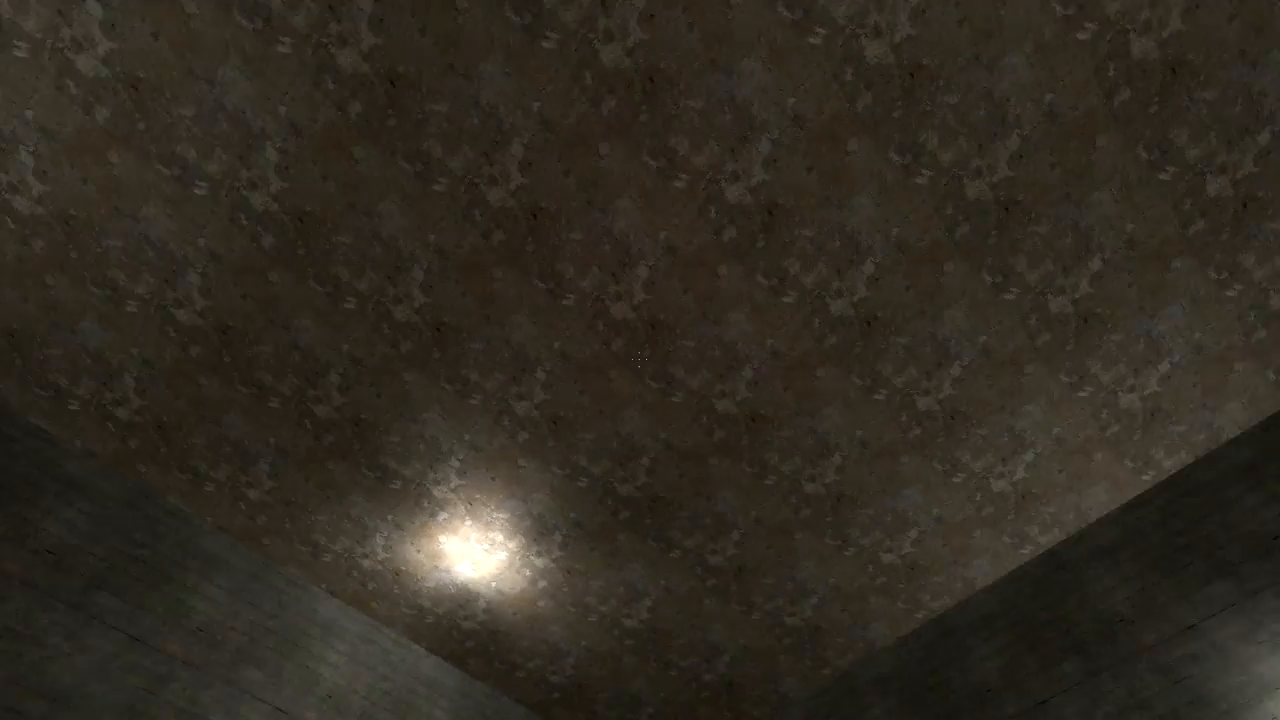
key(d)
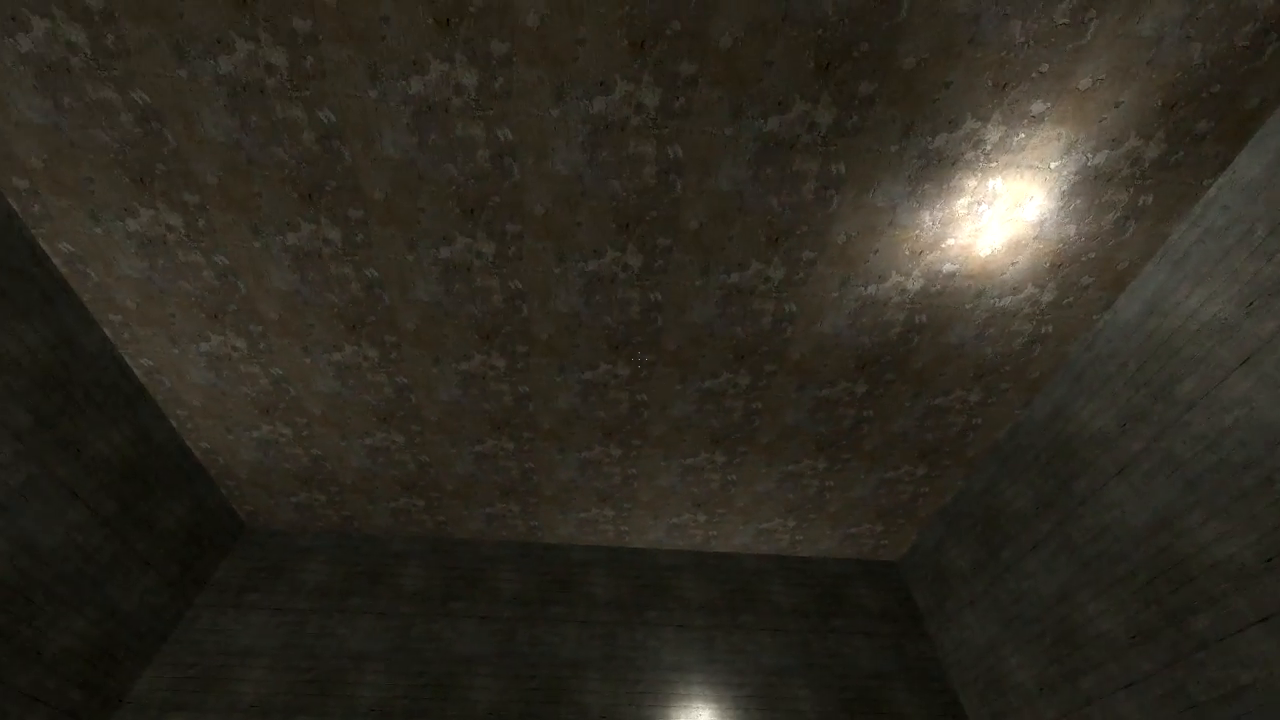
key(d)
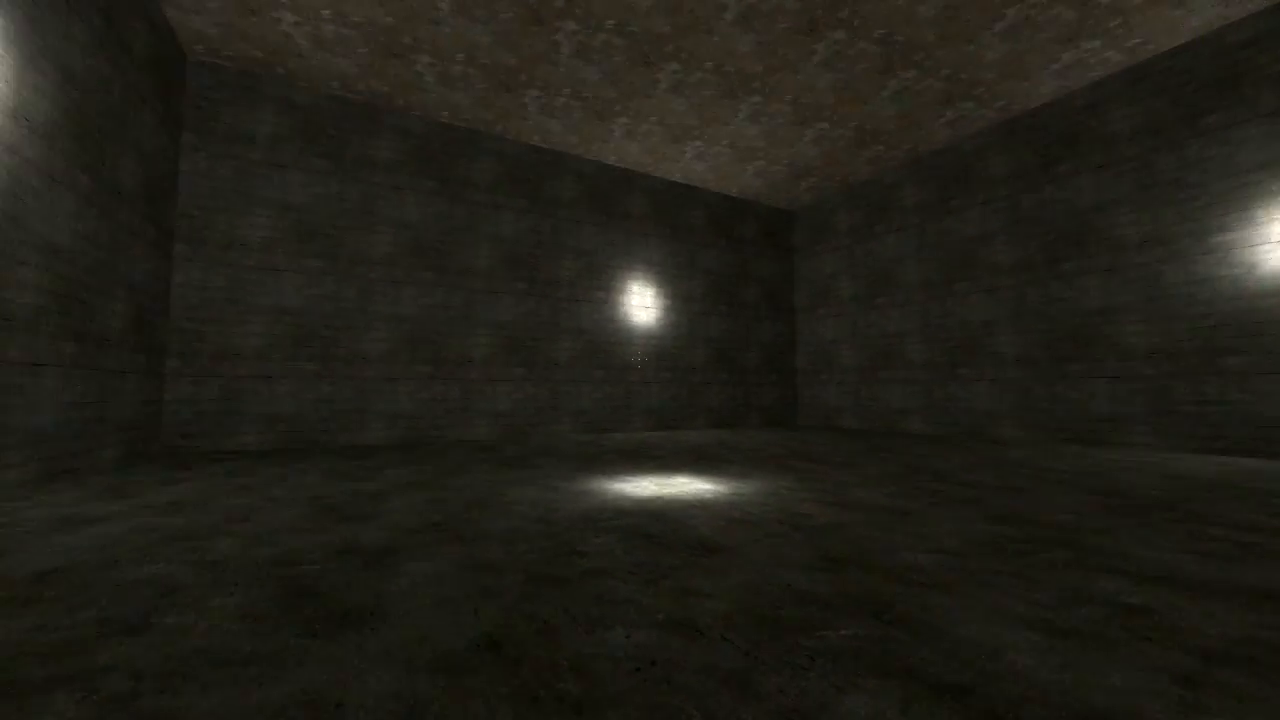